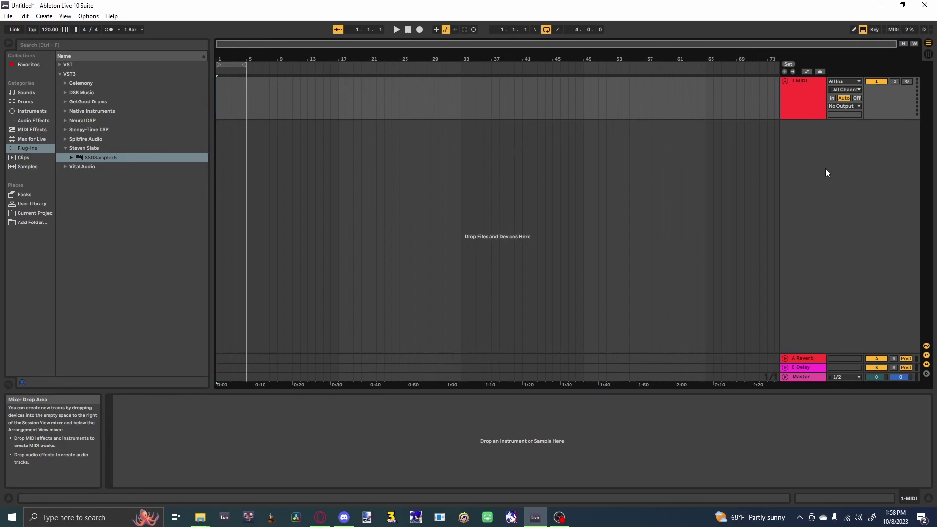
# Load the SSDSampler5 instrument from the Steven Slate VST3 plug-ins onto the MIDI track
pyautogui.click(138, 159)
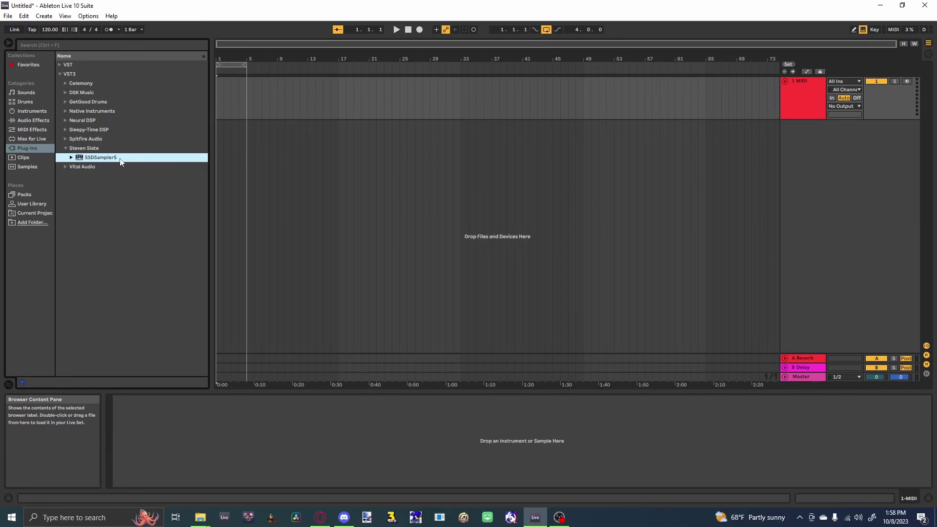
pyautogui.click(799, 108)
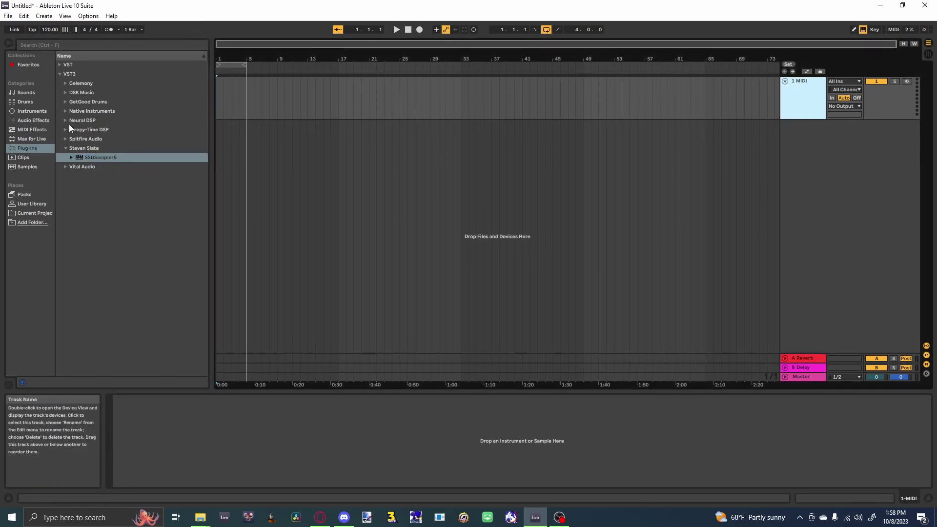
pyautogui.click(103, 160)
pyautogui.moveTo(103, 161); pyautogui.dragTo(479, 116)
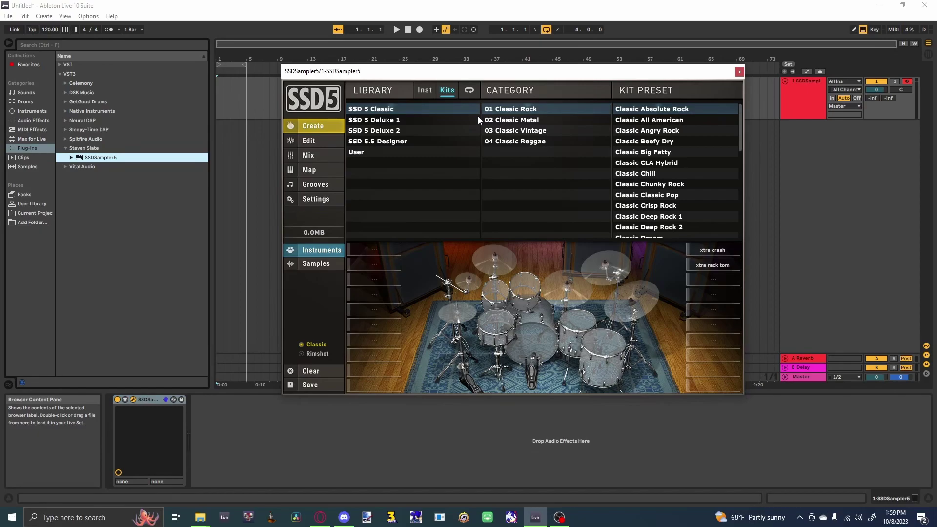
# Load the Classic Absolute Rock kit preset from the SSD 5 Classic library, 01 Classic Rock category
pyautogui.click(441, 153)
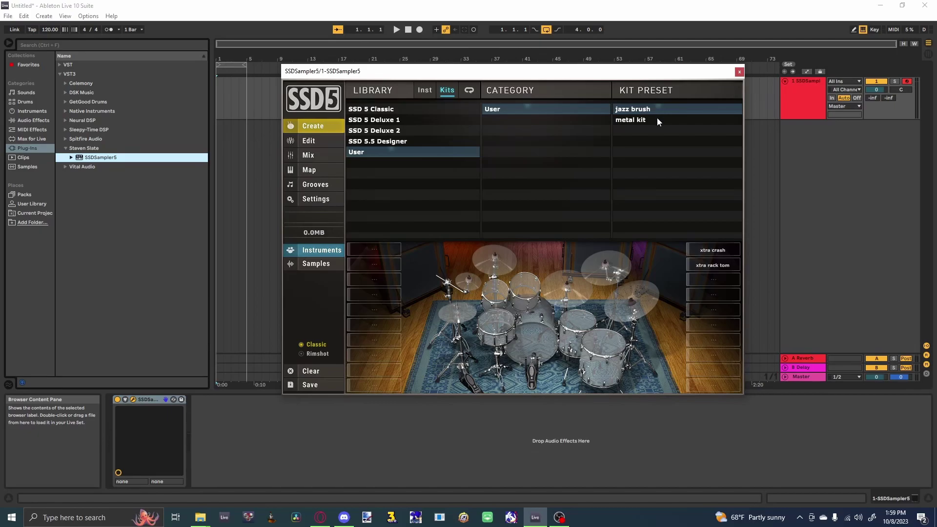
pyautogui.click(434, 110)
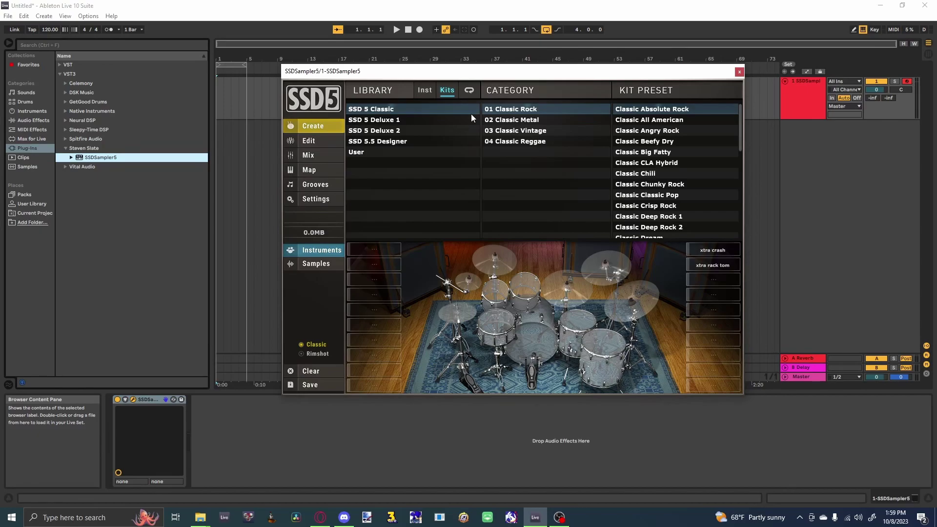
pyautogui.click(668, 109)
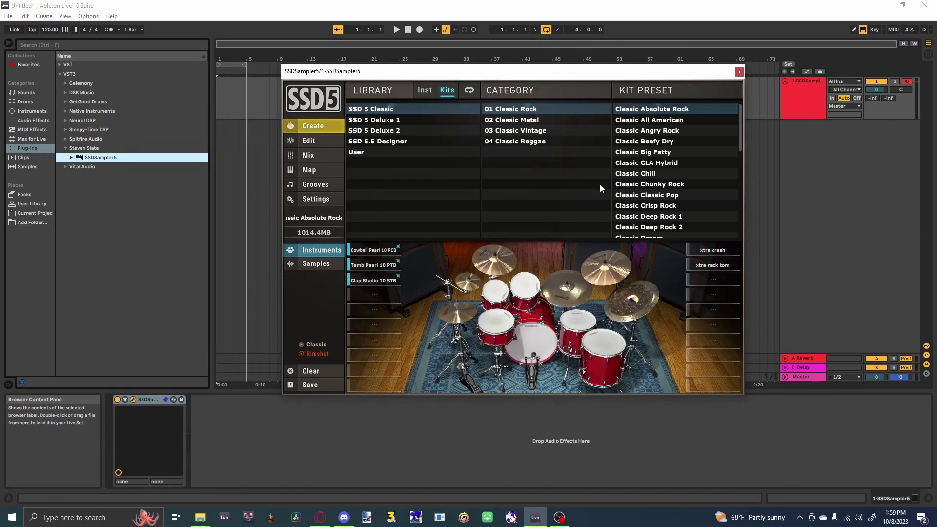
# Audition the kick, toms and cymbals of the loaded drum kit
pyautogui.click(549, 346)
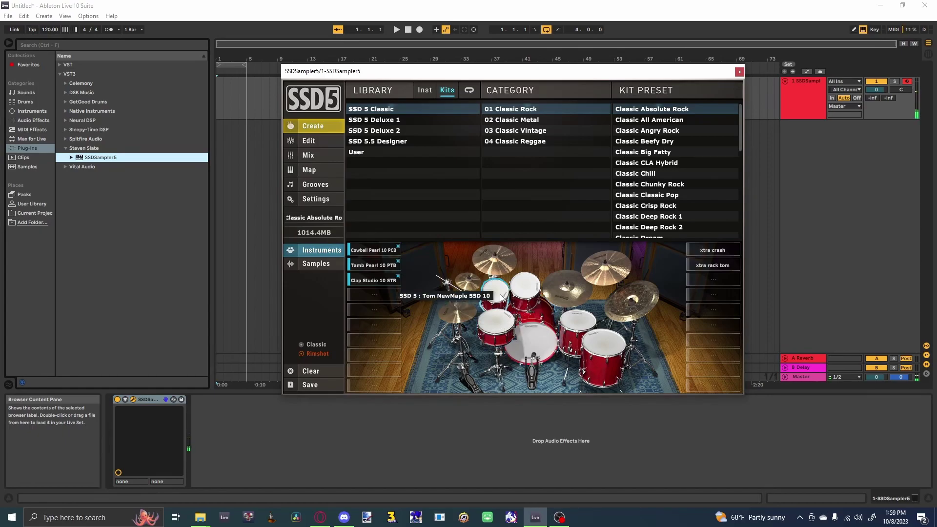
pyautogui.click(515, 281)
pyautogui.click(565, 324)
pyautogui.click(590, 345)
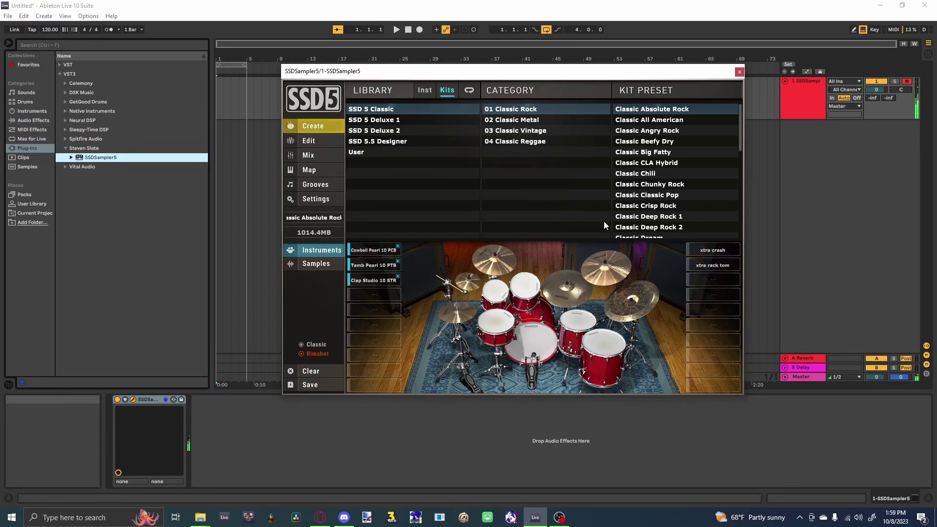
pyautogui.click(573, 330)
pyautogui.click(601, 343)
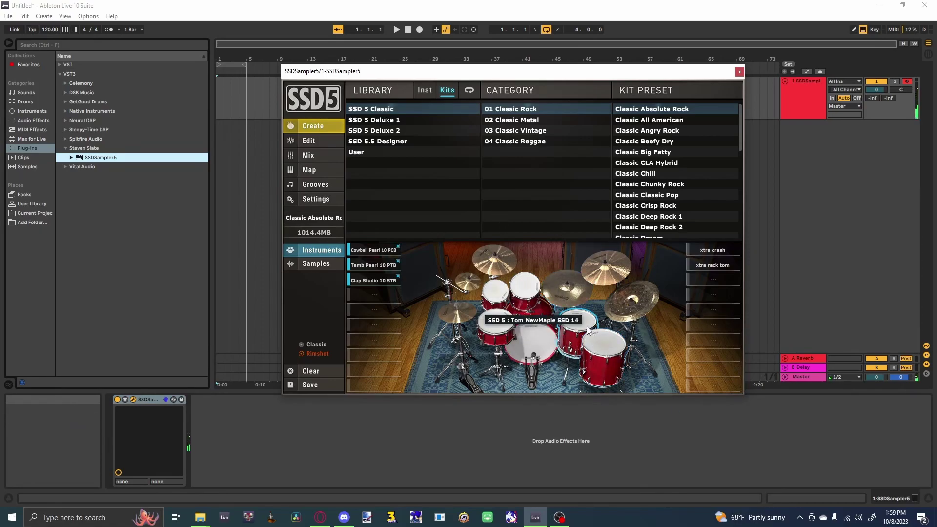
pyautogui.click(566, 297)
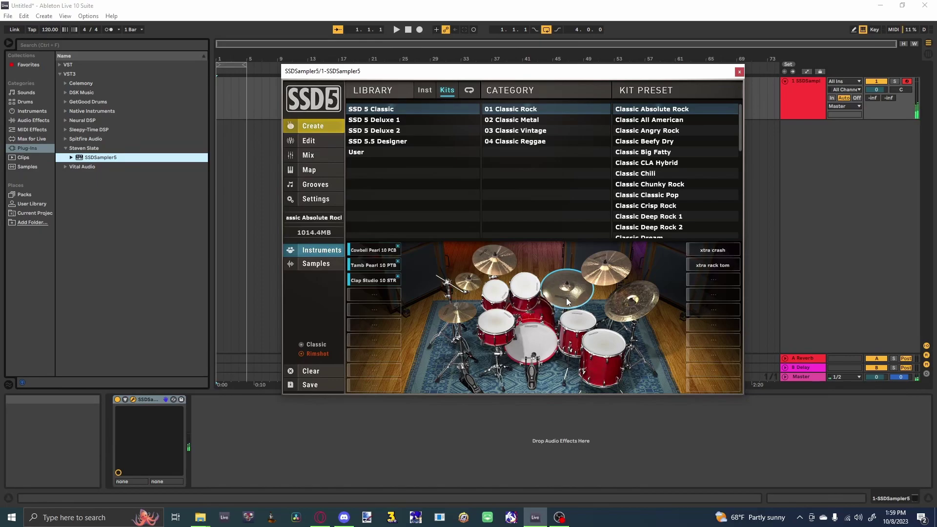
pyautogui.click(605, 272)
pyautogui.click(501, 267)
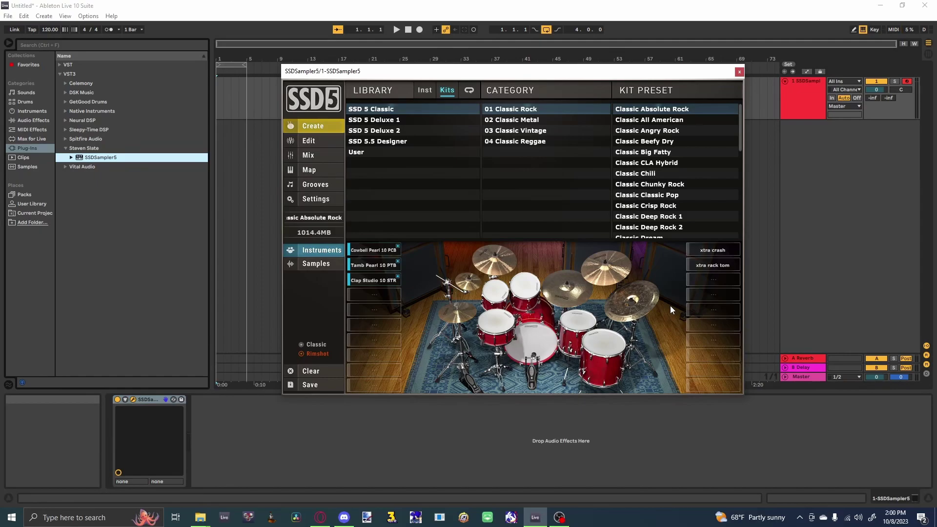
# Audition the Vrs 01 - HH Pattern groove from SSD 5 Core Rock's 44 135 Rock Shuffle with Autoplay on
pyautogui.click(315, 188)
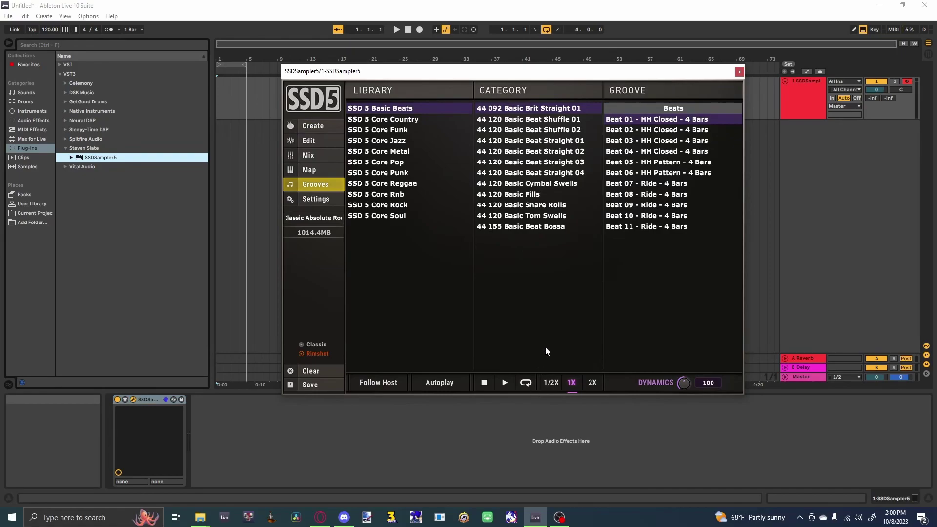
pyautogui.click(404, 205)
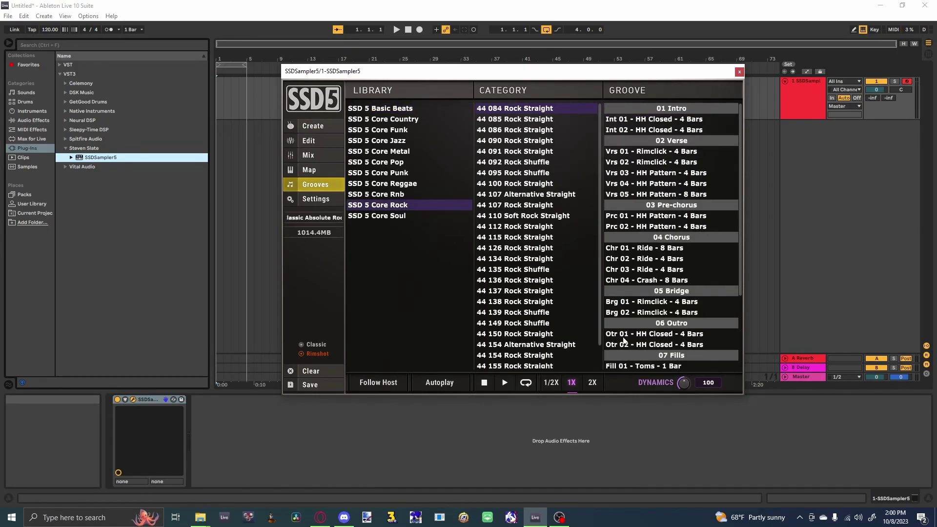
pyautogui.click(539, 270)
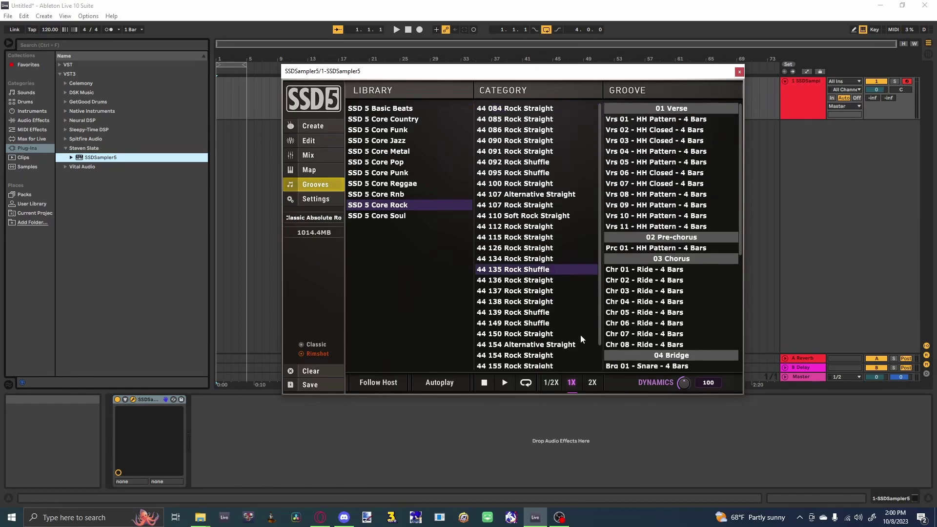
pyautogui.click(453, 384)
pyautogui.click(649, 120)
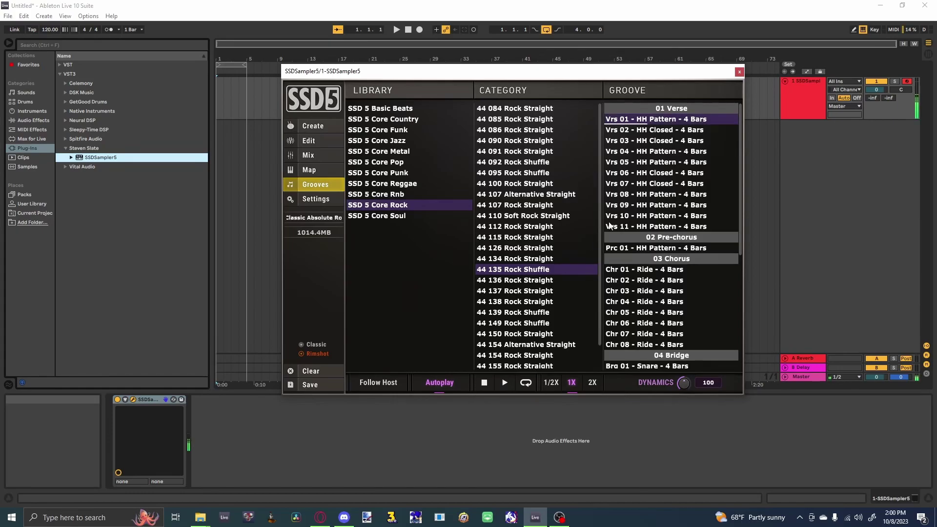
# Place the 44 115 Rock Straight groove Vrs 01 - HH Closed - 4 Bars at bar 1 of the drum track without importing tempo data
pyautogui.click(539, 238)
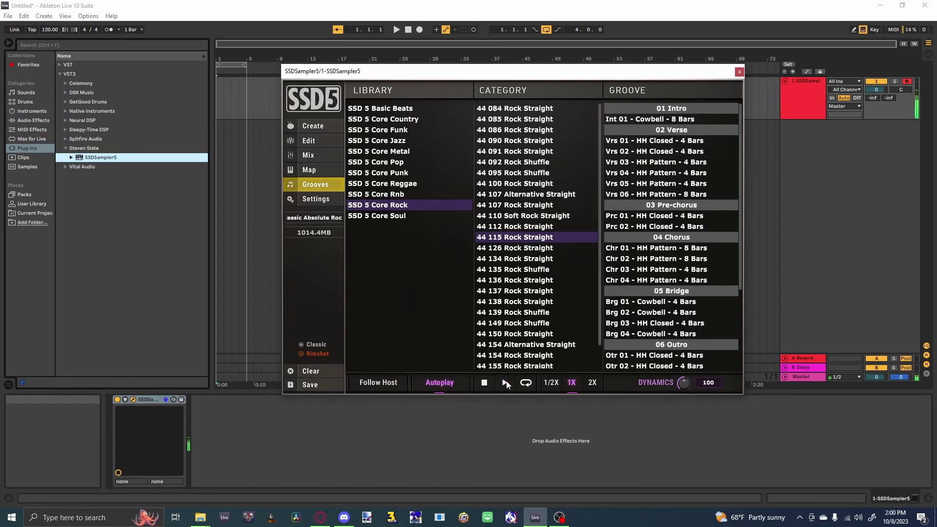
pyautogui.click(697, 141)
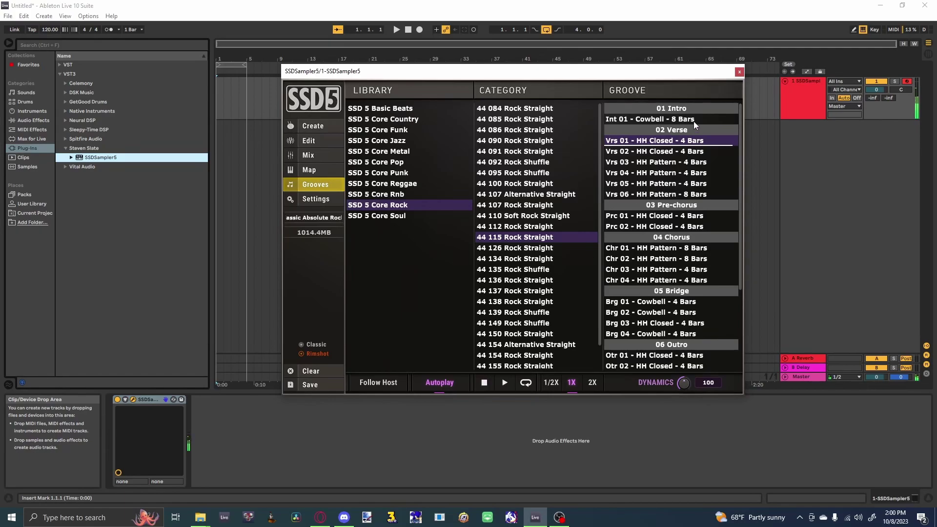
pyautogui.moveTo(342, 124); pyautogui.dragTo(218, 102)
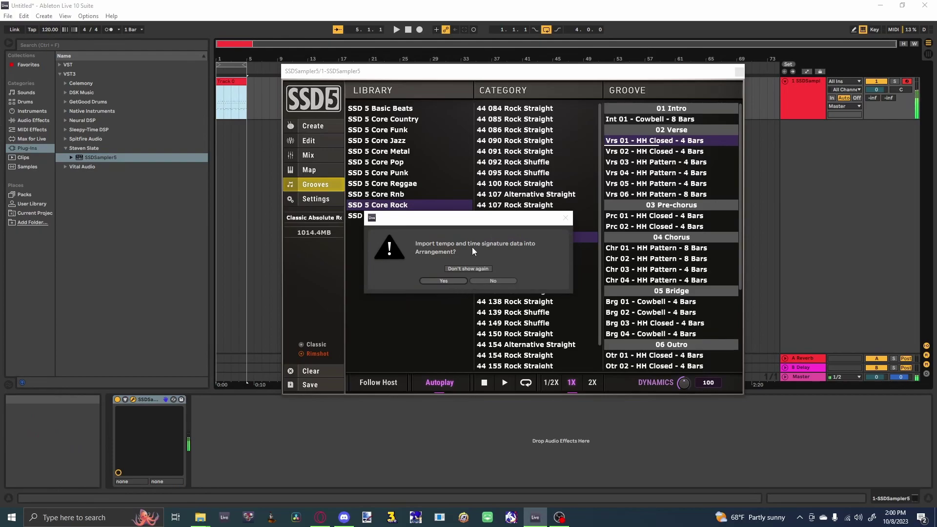
pyautogui.click(493, 280)
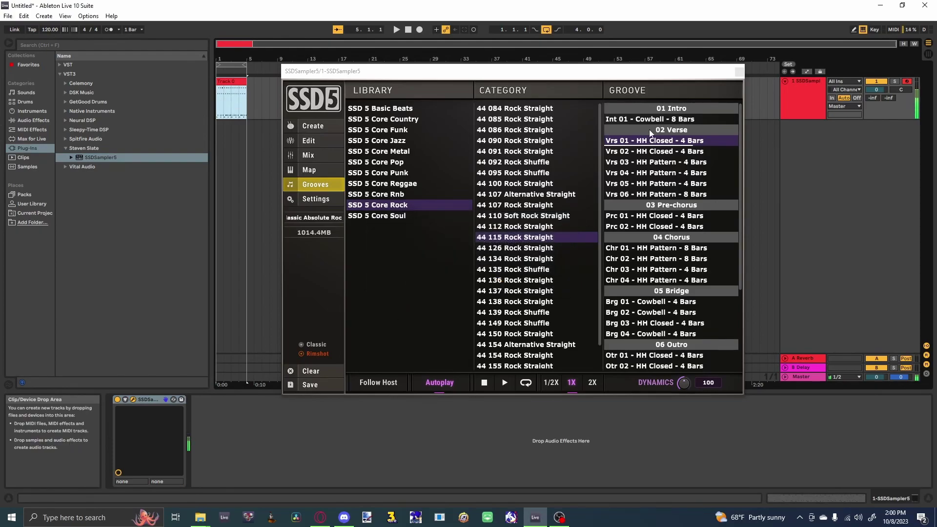
# Turn off groove Autoplay, return to the kit creation page and close the sampler window
pyautogui.click(413, 382)
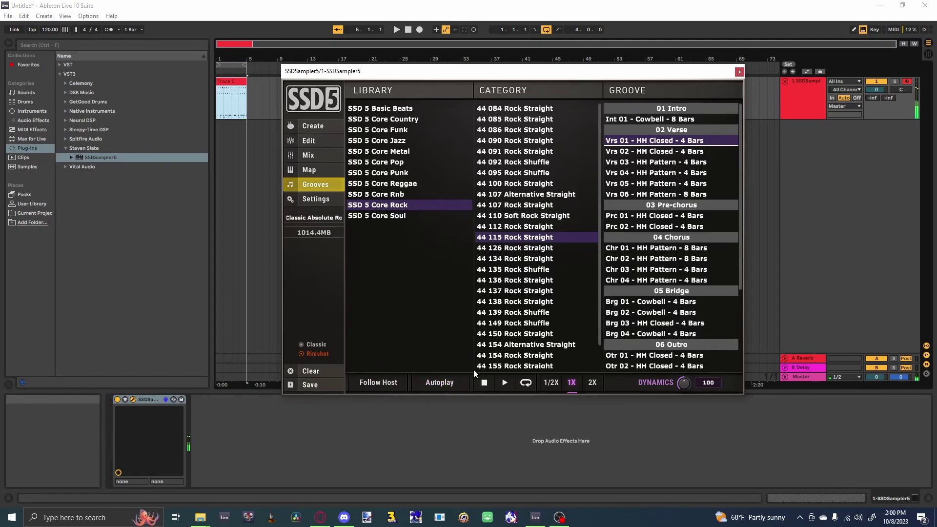
pyautogui.click(321, 125)
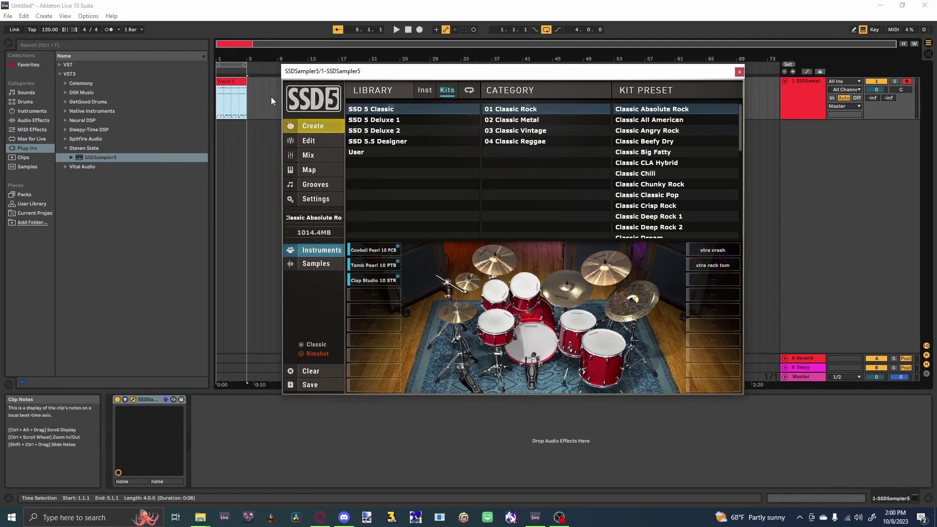
pyautogui.click(743, 74)
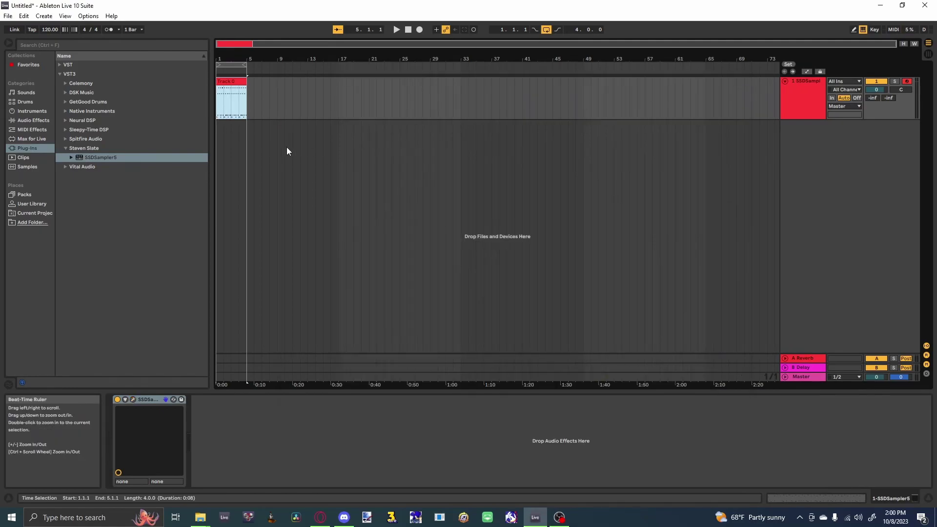
# Make the drum track taller and play the groove clip from bar 1
pyautogui.click(221, 115)
pyautogui.moveTo(792, 118); pyautogui.dragTo(793, 176)
pyautogui.scroll(5, 242, 143)
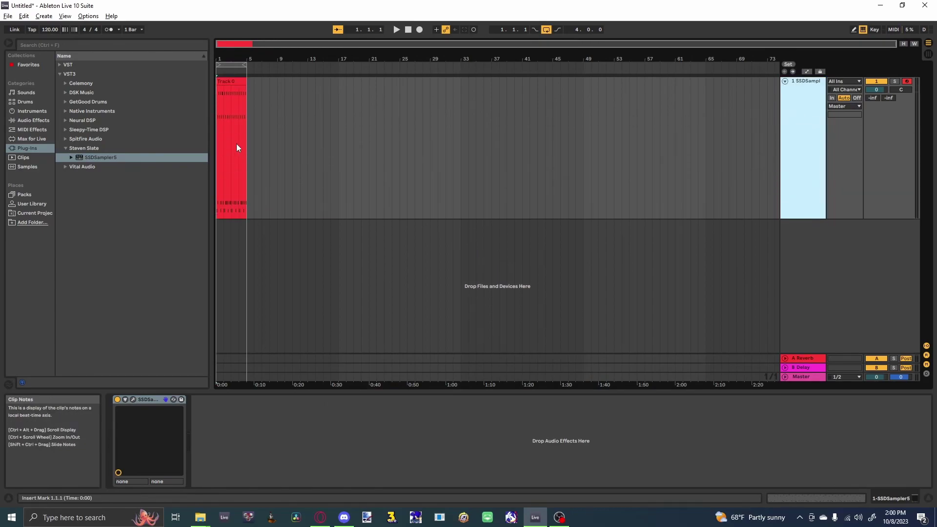
pyautogui.scroll(10, 236, 143)
pyautogui.press('space')
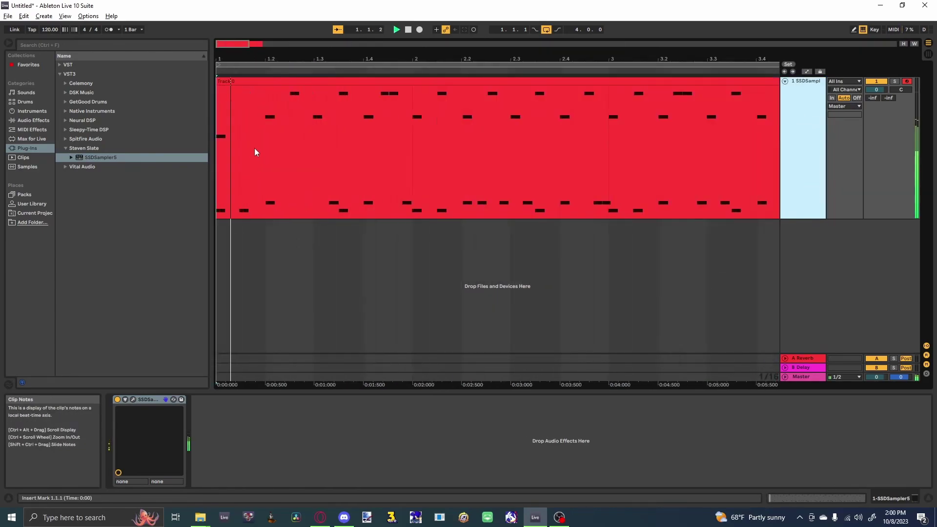
# Listen to the second half of the groove clip and stop playback
pyautogui.click(541, 168)
pyautogui.scroll(-3, 538, 170)
pyautogui.click(406, 163)
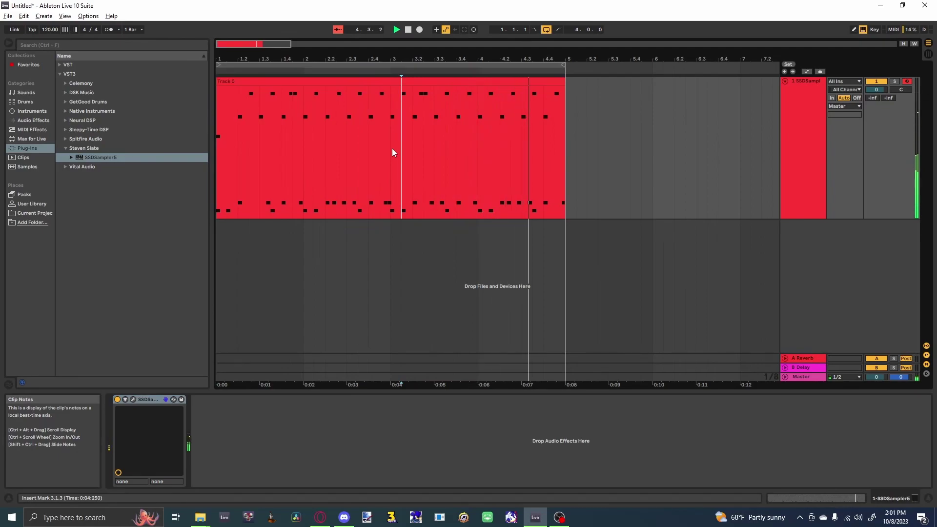
pyautogui.press('space')
pyautogui.click(489, 164)
pyautogui.scroll(-5, 337, 176)
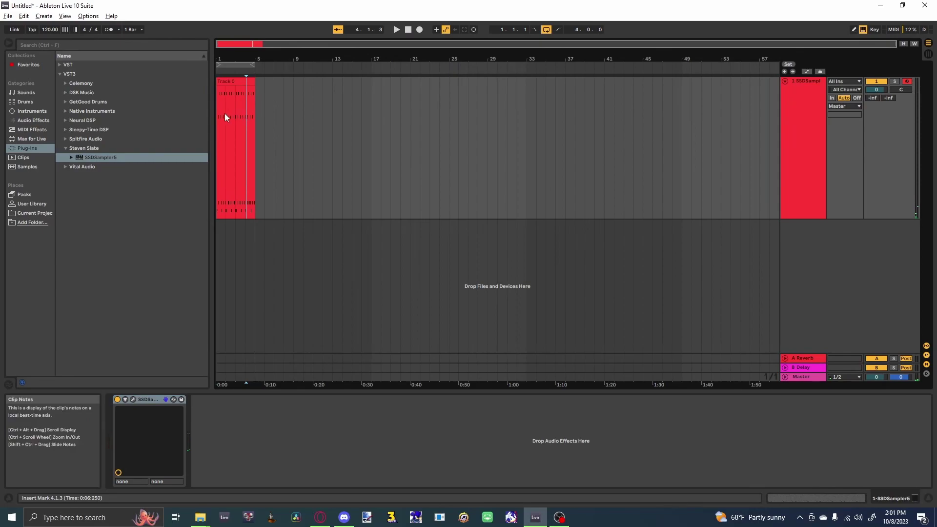
# Select the four-bar groove clip and play its opening to check the pattern
pyautogui.moveTo(218, 113); pyautogui.dragTo(256, 112)
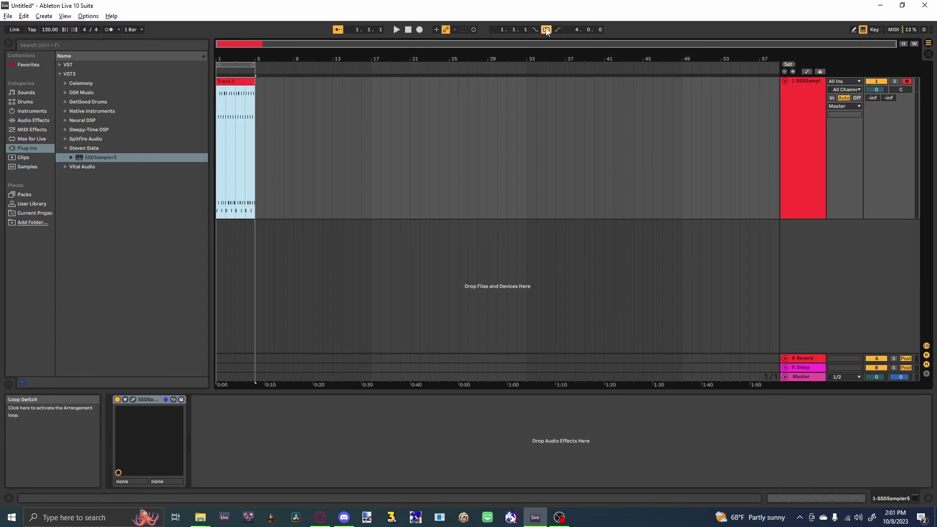
pyautogui.press('space')
pyautogui.press('z')
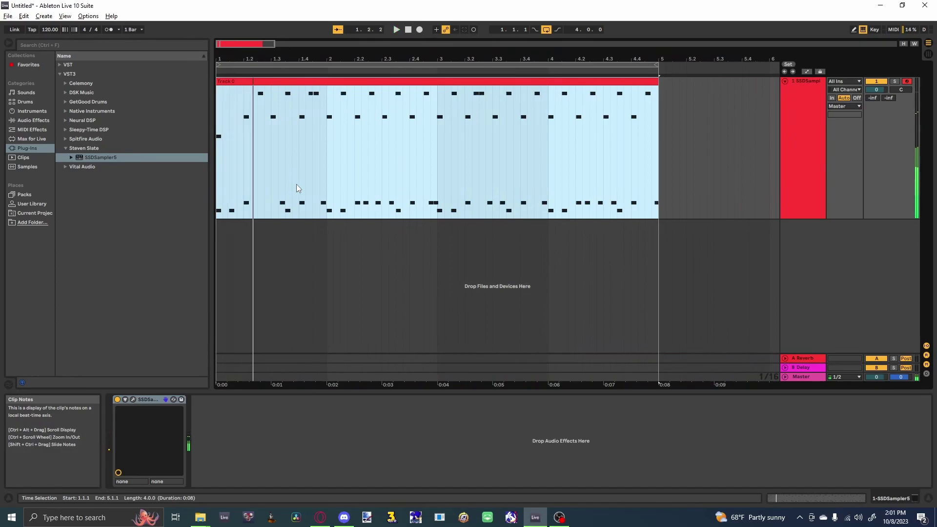
pyautogui.scroll(-2, 353, 168)
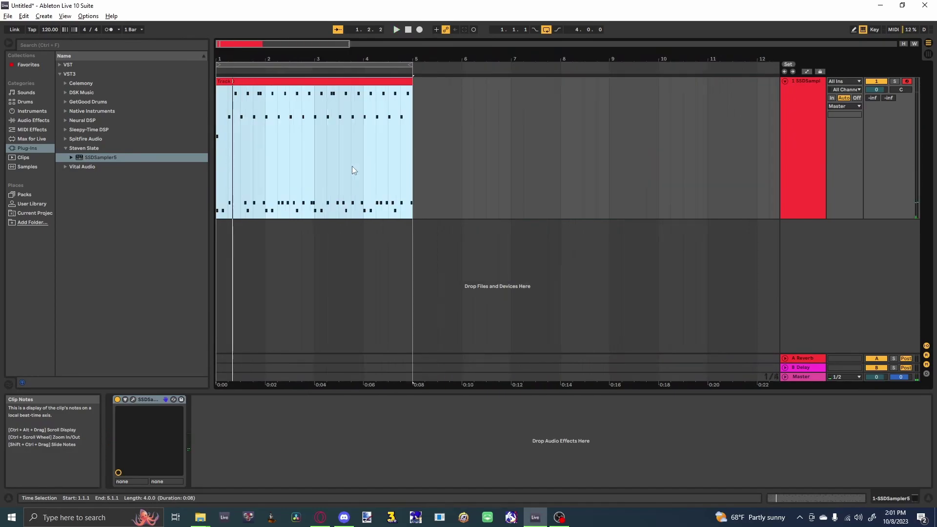
# Open the groove clip in the MIDI note editor and play it from bar 4
pyautogui.click(339, 80)
pyautogui.doubleClick(339, 80)
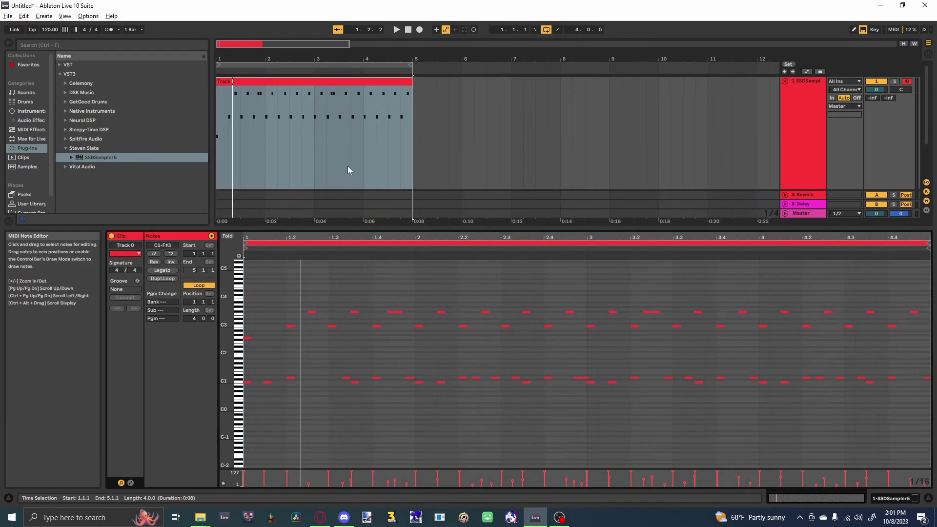
pyautogui.click(365, 152)
pyautogui.press('space')
pyautogui.press('space')
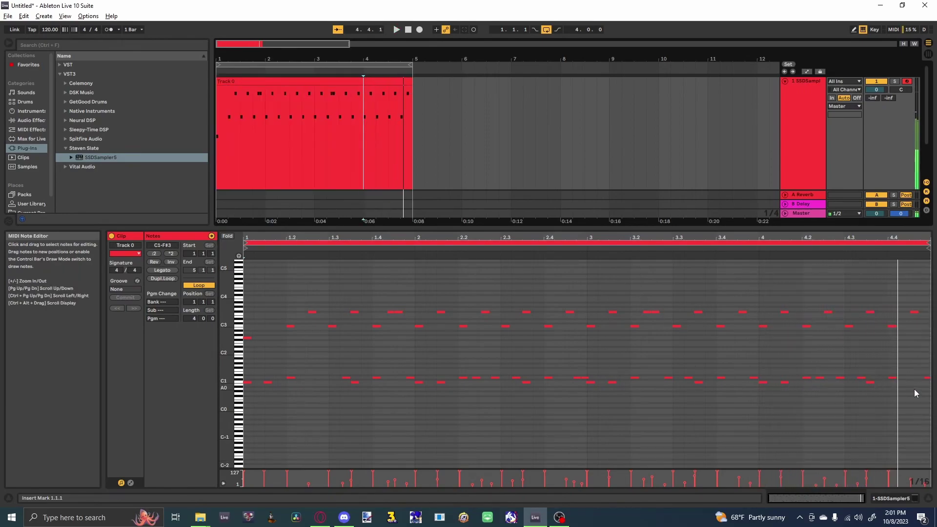
# Turn on note preview, delete the C3 and F#3 notes in beat 4.4 plus the final D1 note, and enable Draw Mode
pyautogui.moveTo(887, 345); pyautogui.dragTo(922, 302)
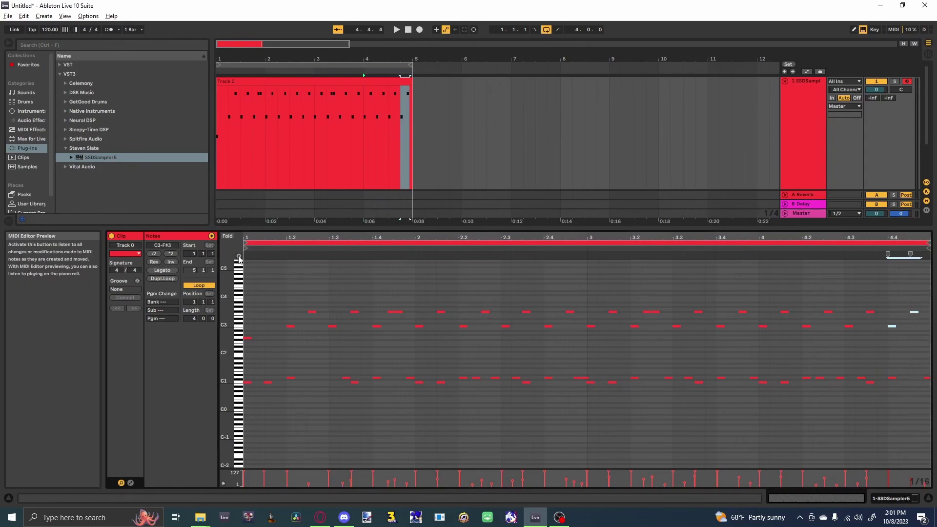
pyautogui.press('Delete')
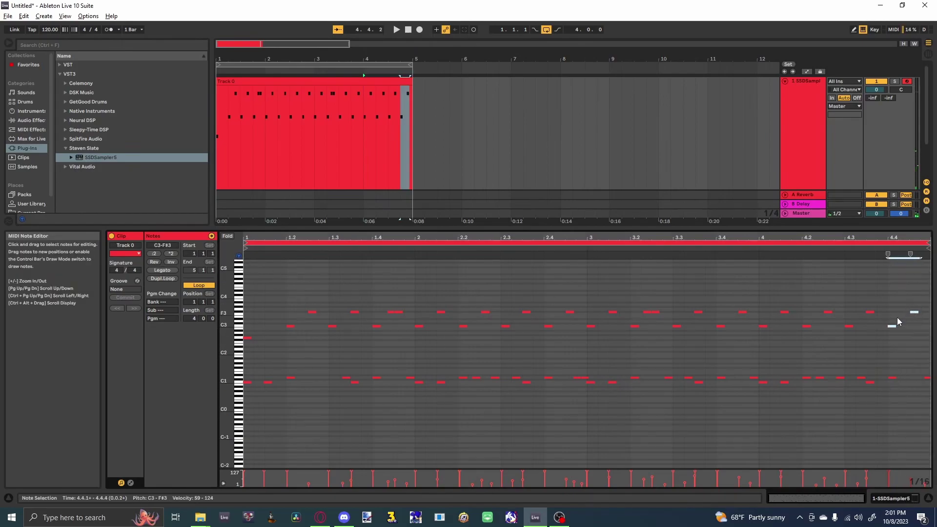
pyautogui.click(923, 380)
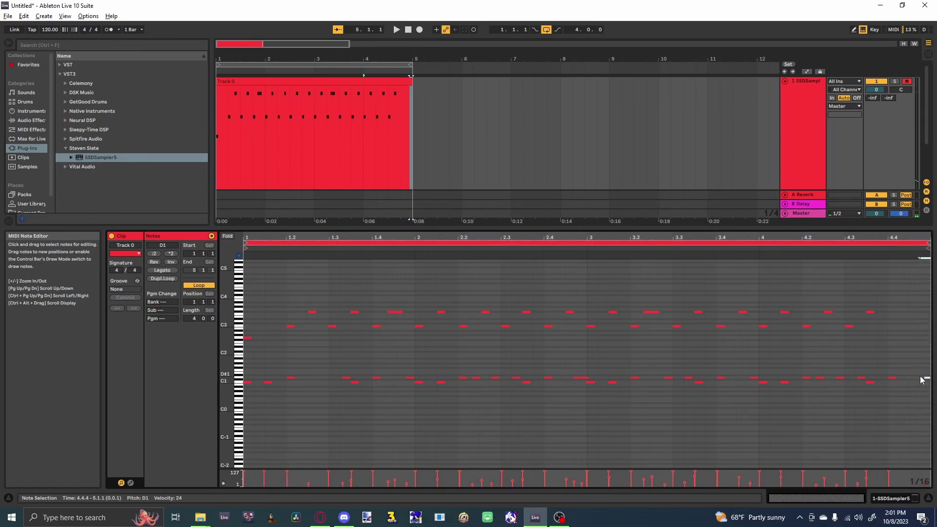
pyautogui.press('b')
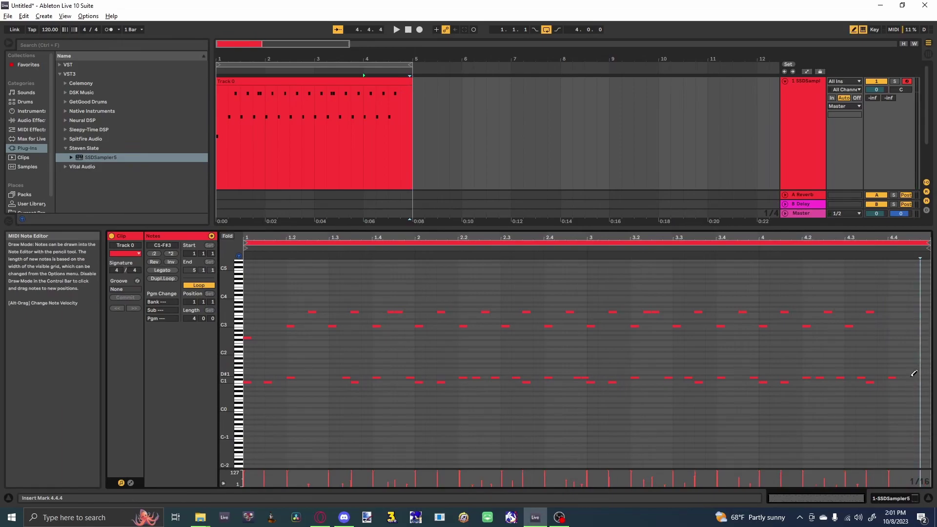
# Draw a descending run of three sixteenth notes from C2 to G1 across 4.4.2 to 4.4.4, and leave Draw Mode
pyautogui.click(902, 353)
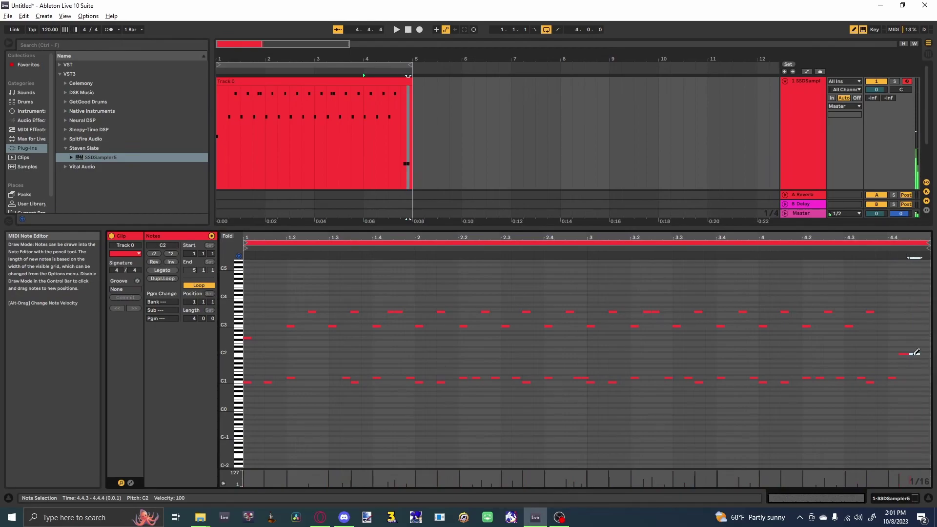
pyautogui.click(915, 357)
pyautogui.click(924, 363)
pyautogui.press('b')
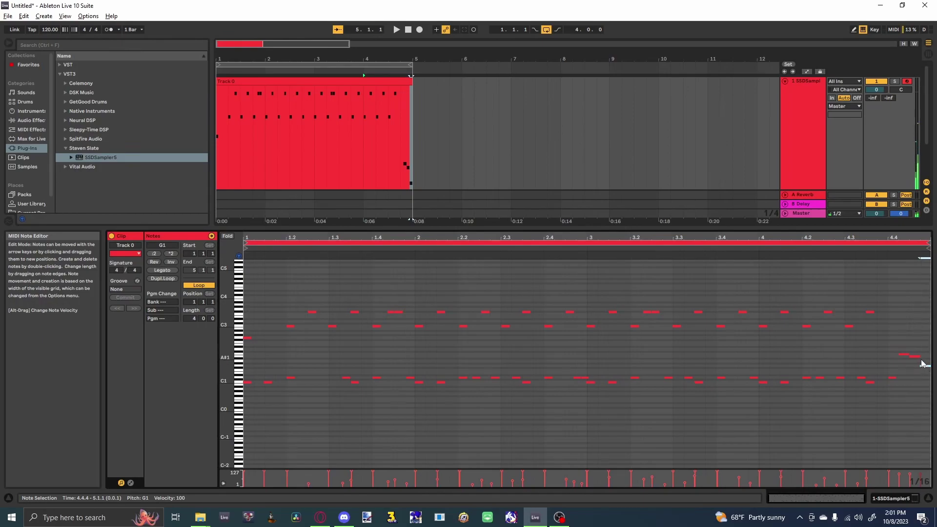
# Lower the 4.4.3 note two semitones, start the descending fill with a C2 note at 4.4.1, and play bar 4 to check it
pyautogui.click(917, 357)
pyautogui.press('Down')
pyautogui.press('Down')
pyautogui.moveTo(904, 356)
pyautogui.mouseDown()
pyautogui.moveTo(891, 367)
pyautogui.moveTo(893, 355)
pyautogui.mouseUp()
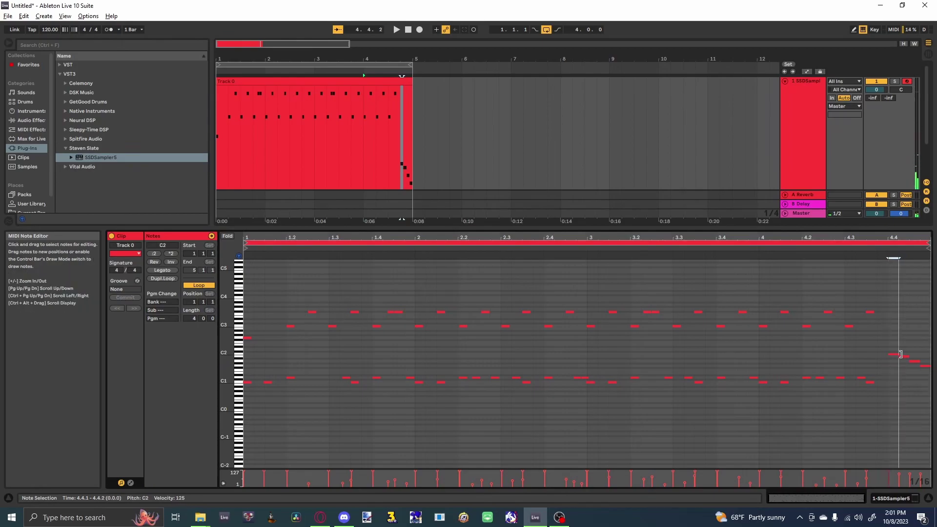
pyautogui.press('space')
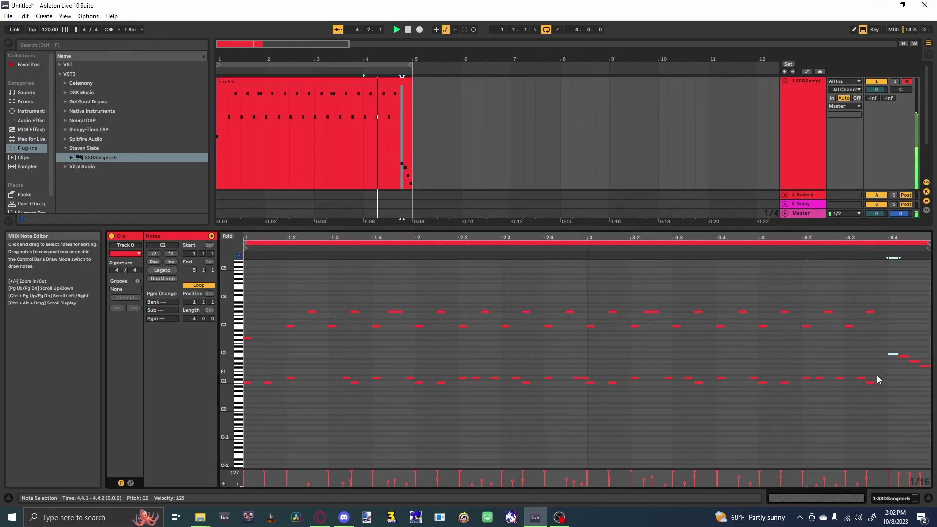
pyautogui.press('space')
# Draw a C1 note at 4.3.4 just before the fill, and play the clip to check the new ending
pyautogui.press('b')
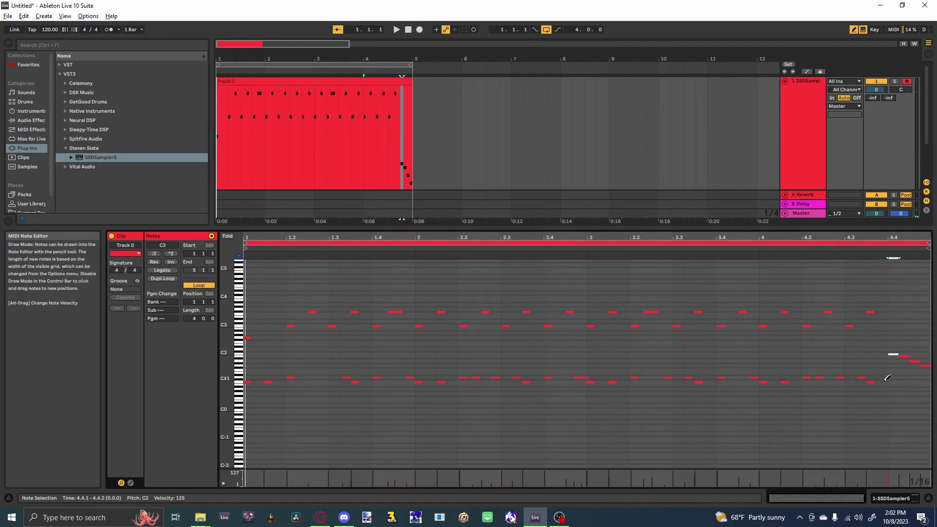
pyautogui.click(884, 382)
pyautogui.press('b')
pyautogui.press('space')
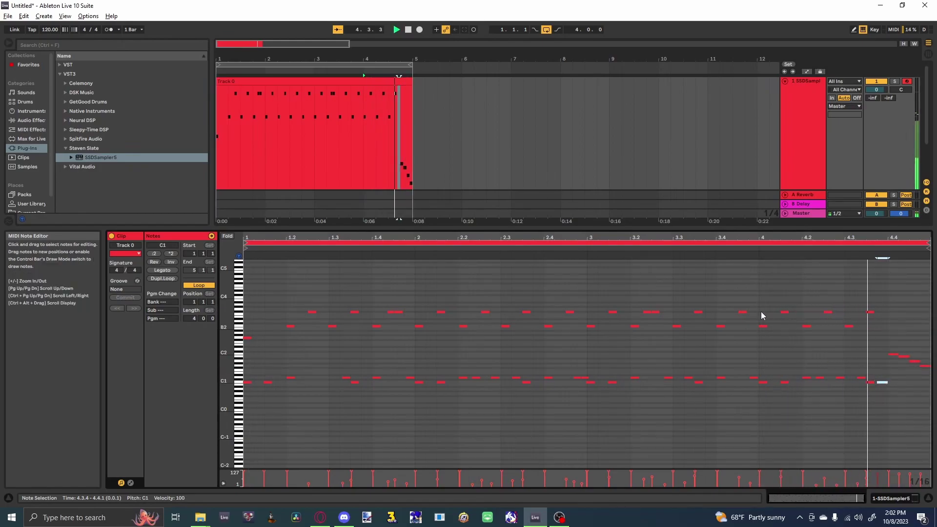
pyautogui.scroll(-2, 336, 119)
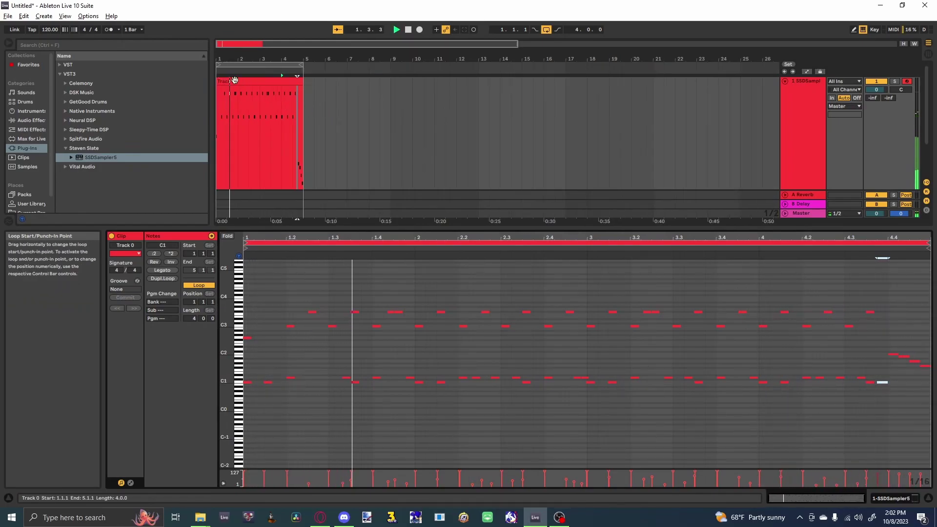
pyautogui.click(261, 79)
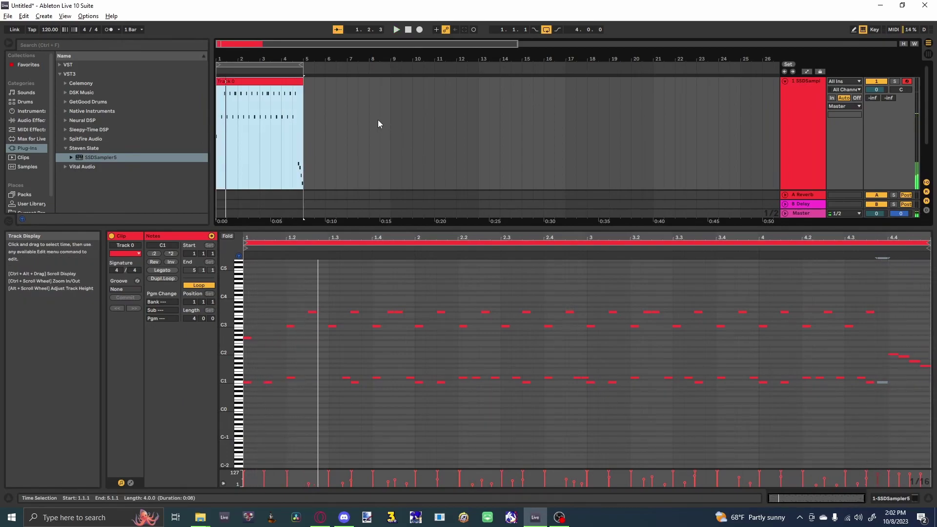
# Show the device view in place of the note editor and collapse the A Reverb return track
pyautogui.moveTo(818, 188)
pyautogui.mouseDown()
pyautogui.moveTo(815, 123)
pyautogui.moveTo(811, 184)
pyautogui.mouseUp()
pyautogui.click(751, 108)
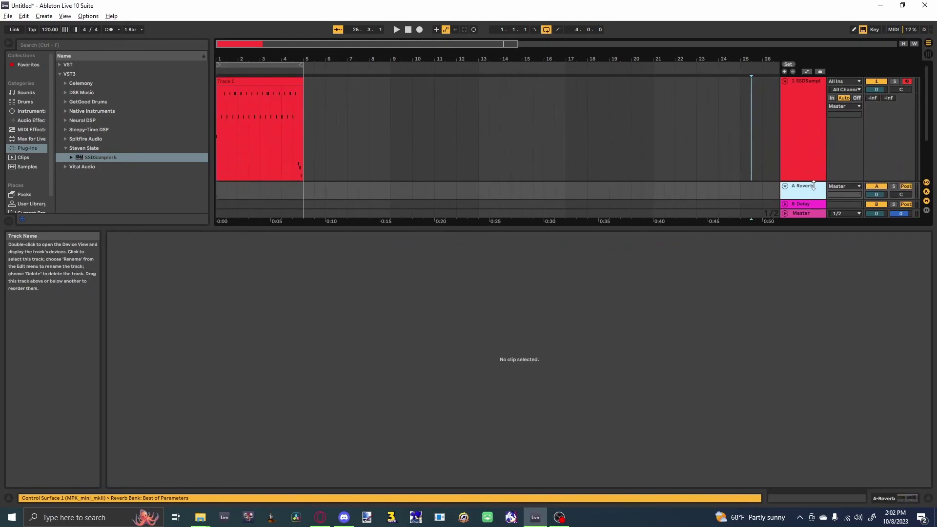
pyautogui.hotkey('shift', 'Tab')
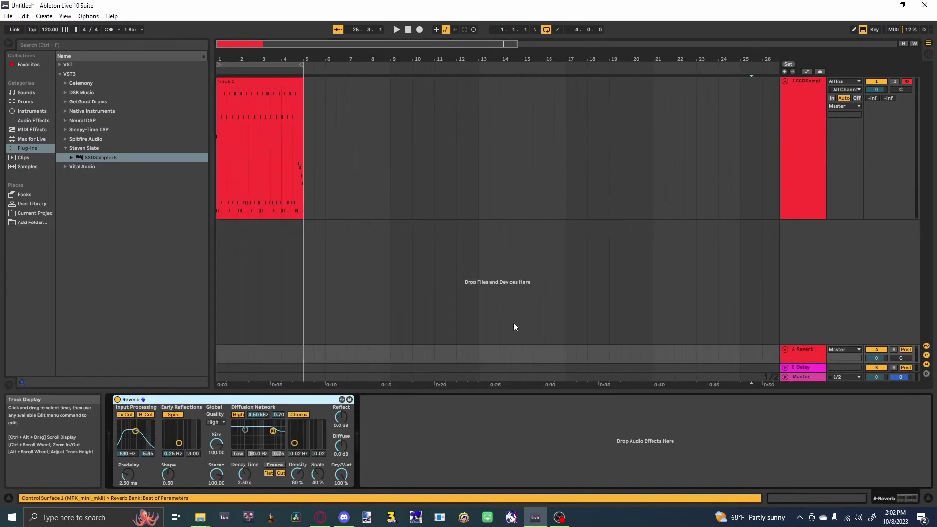
pyautogui.click(807, 348)
pyautogui.moveTo(807, 349); pyautogui.dragTo(808, 359)
# Reduce the height of the SSDSampler5 track in the arrangement and select its groove clip
pyautogui.click(259, 166)
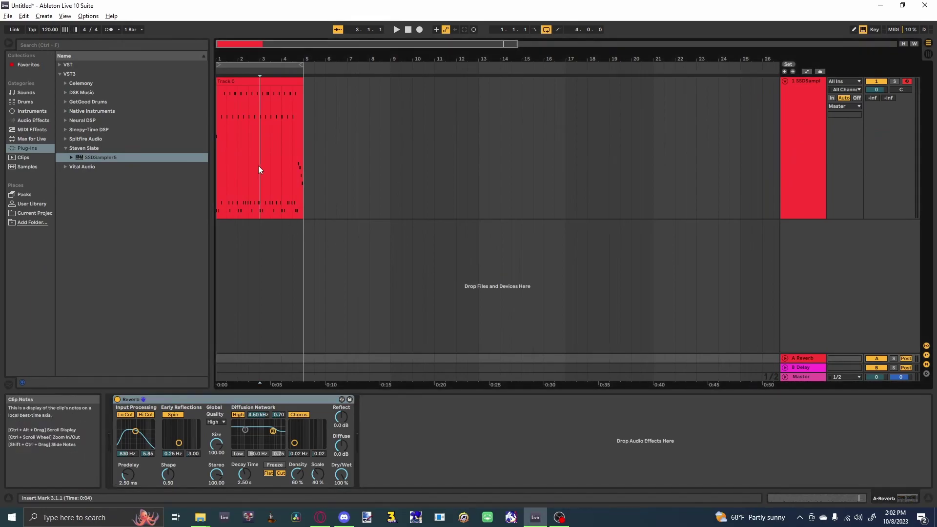
pyautogui.scroll(-3, 266, 180)
pyautogui.scroll(4, 254, 190)
pyautogui.click(221, 181)
pyautogui.hscroll(-1, 219, 180)
pyautogui.hscroll(-2, 225, 180)
pyautogui.click(224, 172)
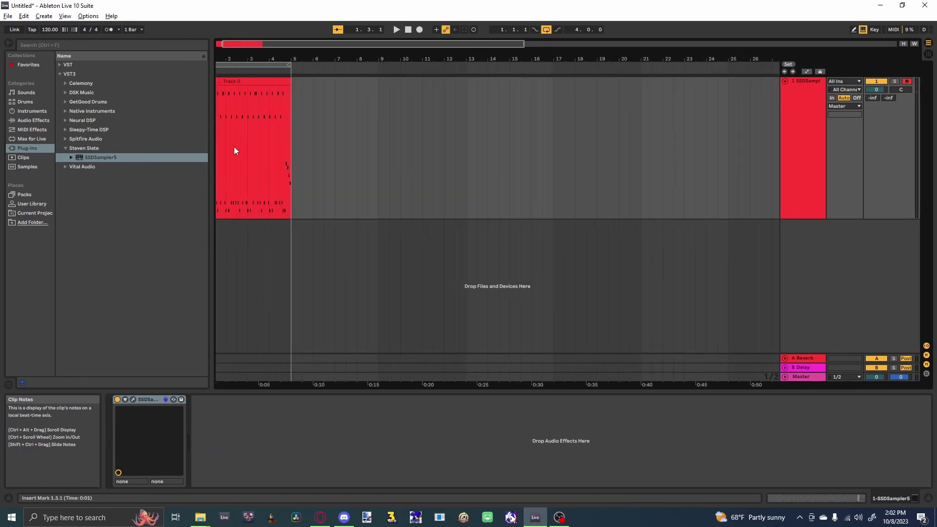
pyautogui.scroll(-3, 253, 122)
pyautogui.moveTo(811, 217); pyautogui.dragTo(806, 127)
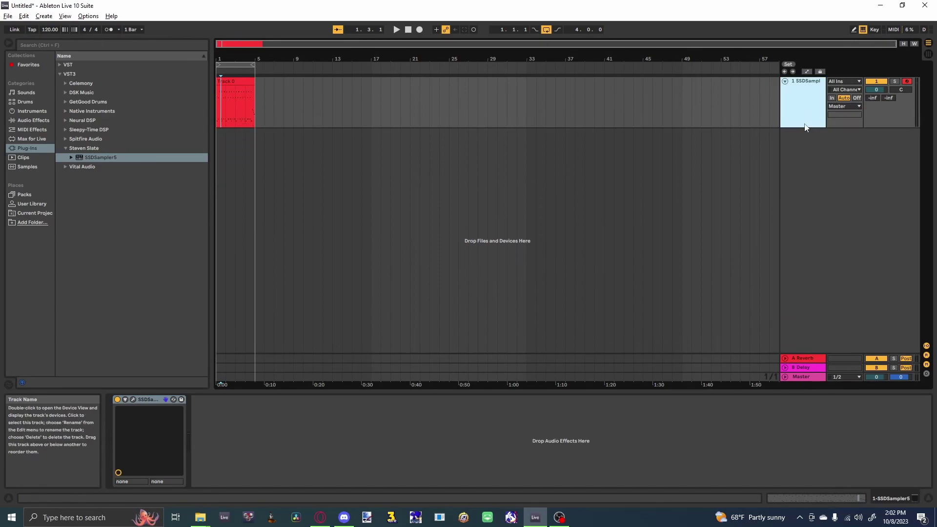
pyautogui.click(234, 80)
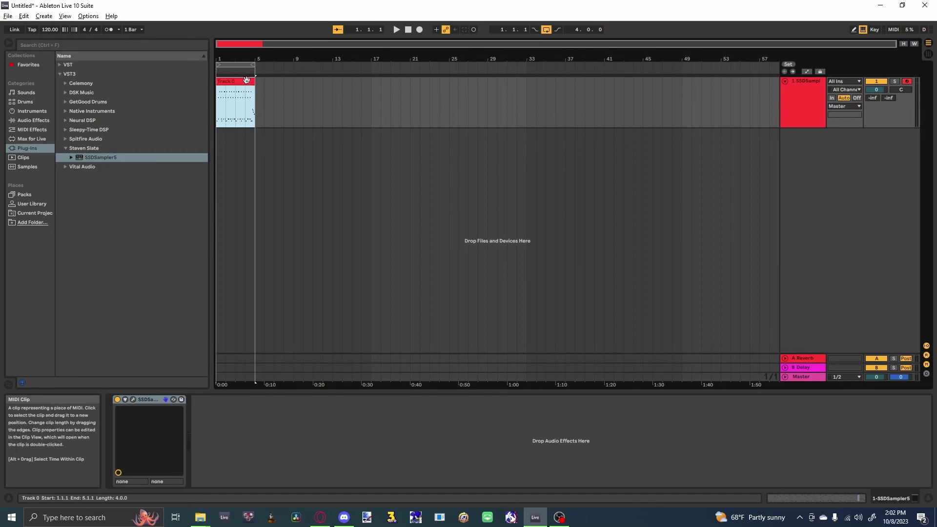
# Open SSDSampler5's mixer and route Kick Dir to out 2 st and Snare Dir to out 3 st
pyautogui.click(133, 399)
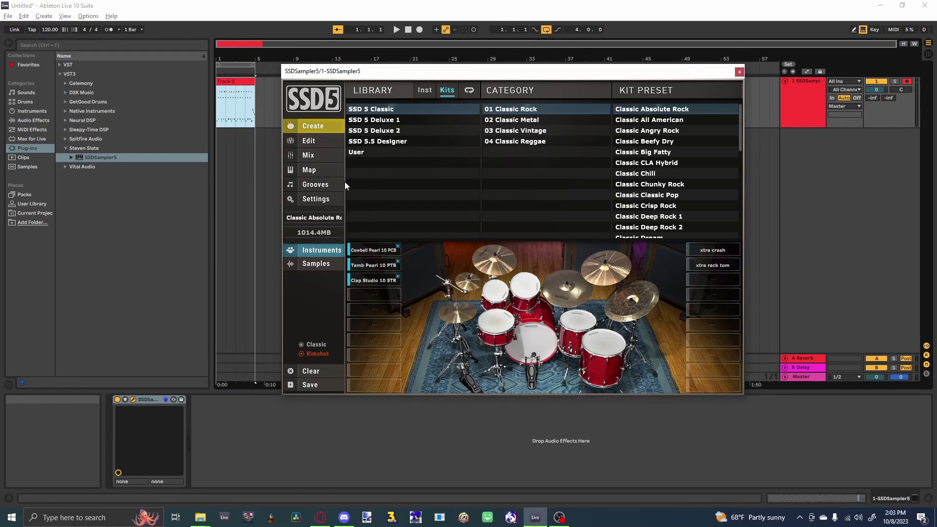
pyautogui.click(307, 156)
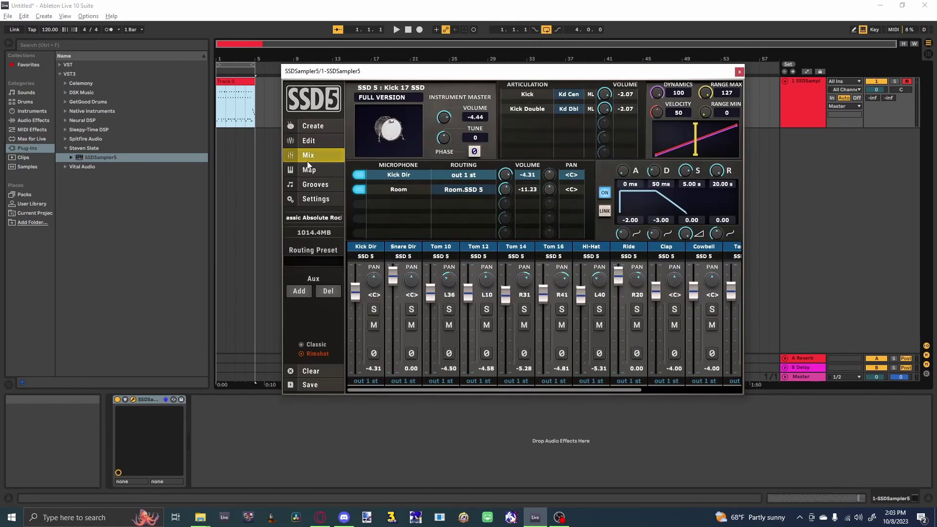
pyautogui.click(359, 382)
pyautogui.click(362, 140)
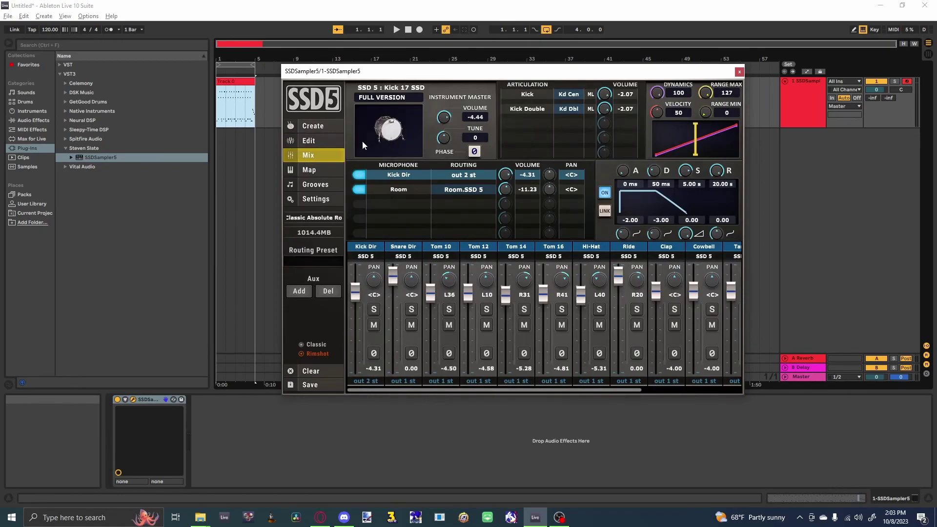
pyautogui.click(403, 382)
pyautogui.click(401, 148)
# Route the Tom 10, Tom 12, Tom 14 and Tom 16 channels to out 4 st
pyautogui.click(441, 381)
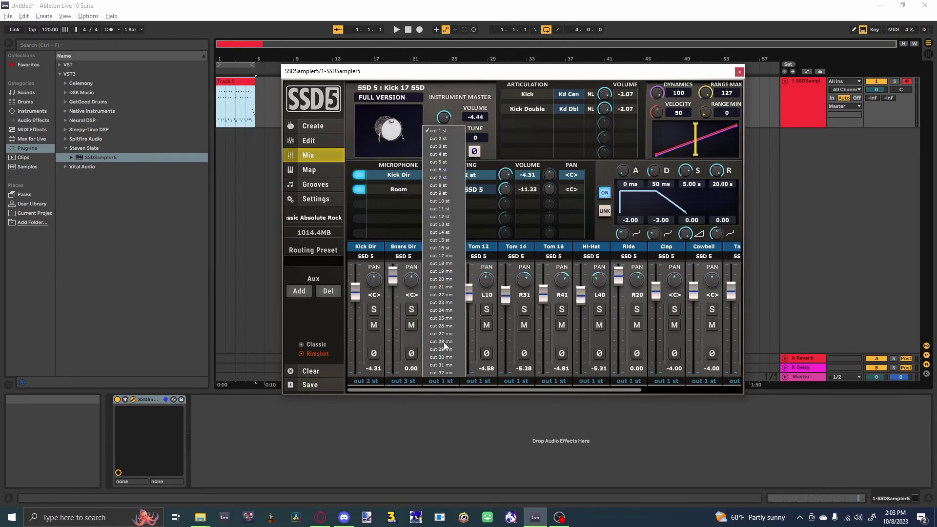
pyautogui.click(435, 154)
pyautogui.click(485, 382)
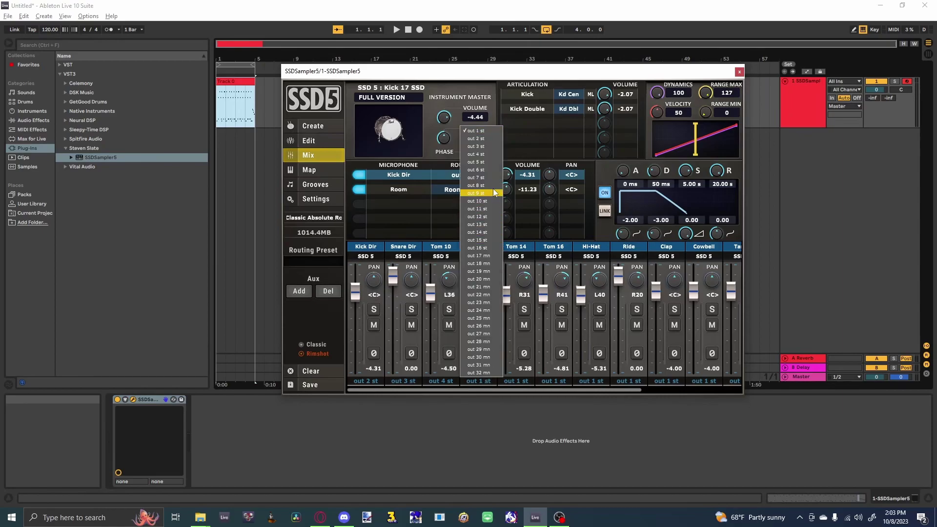
pyautogui.click(493, 161)
pyautogui.click(513, 382)
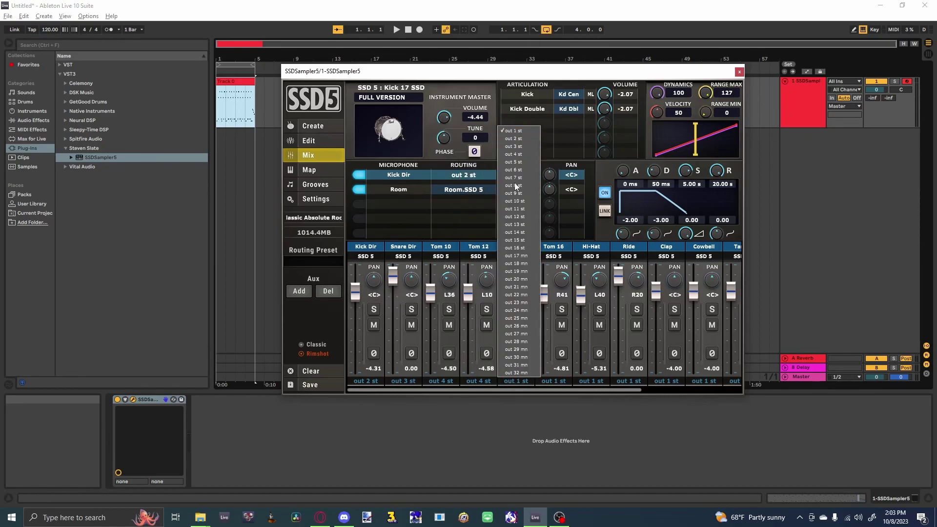
pyautogui.click(517, 153)
pyautogui.click(558, 382)
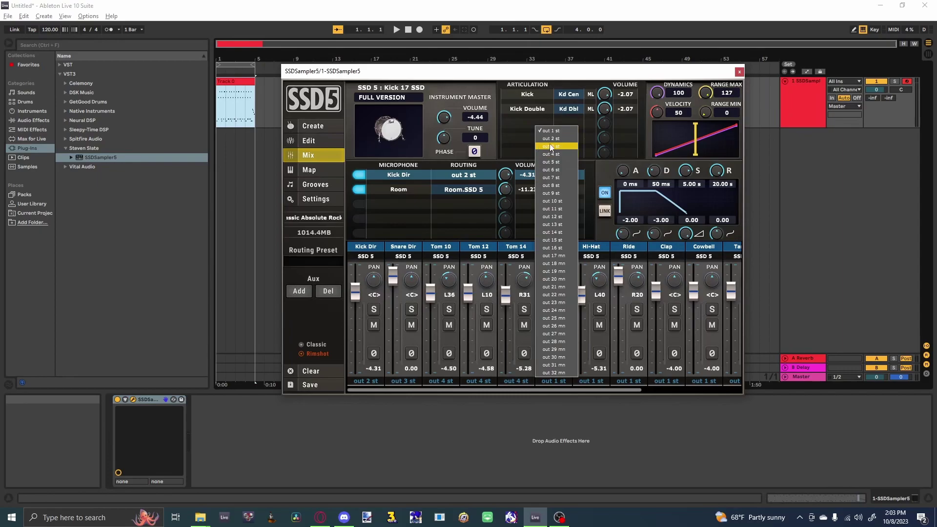
pyautogui.click(561, 157)
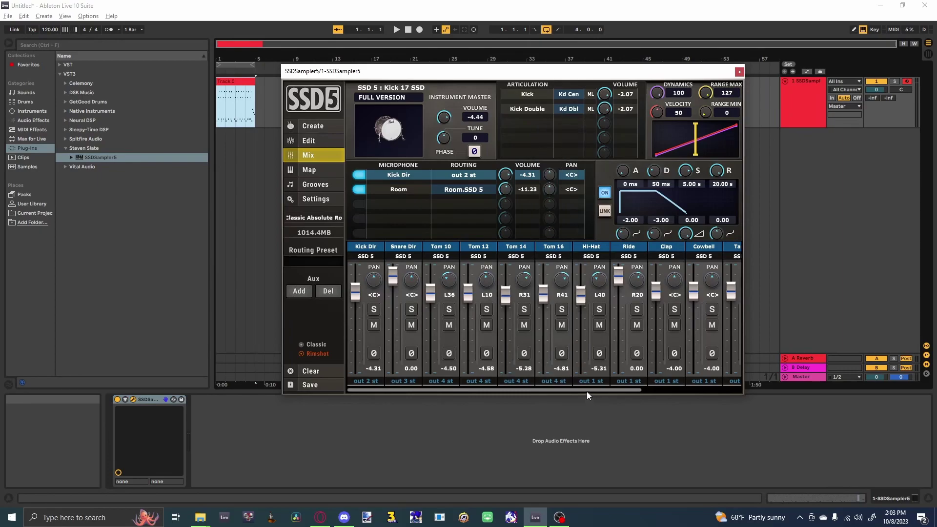
# Route the Hi-Hat, Ride, Clap, Cowbell and Tamb channels to out 5 st
pyautogui.moveTo(586, 391); pyautogui.dragTo(657, 389)
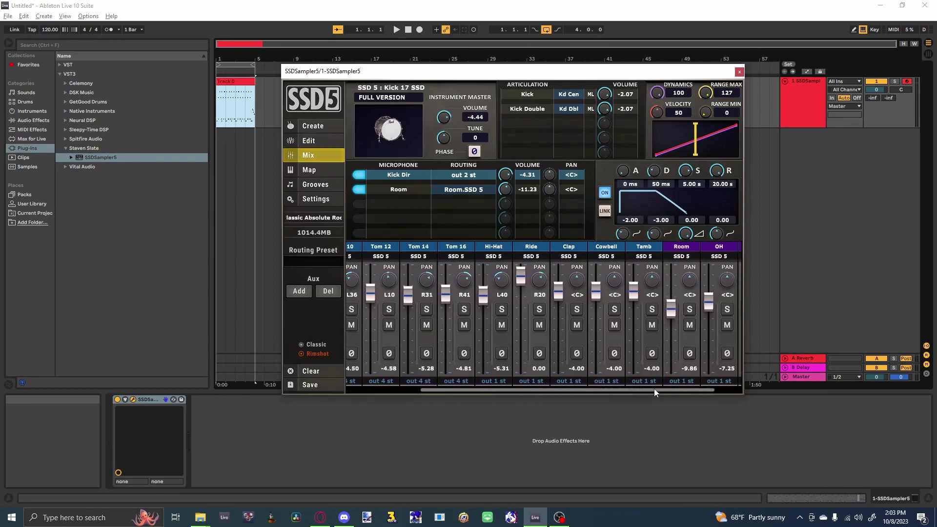
pyautogui.click(493, 381)
pyautogui.click(492, 383)
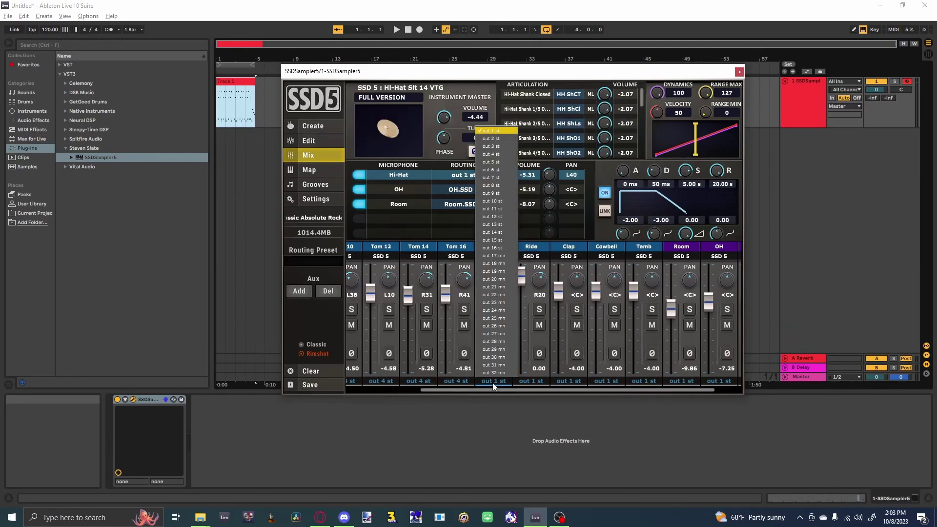
pyautogui.click(496, 163)
pyautogui.click(532, 381)
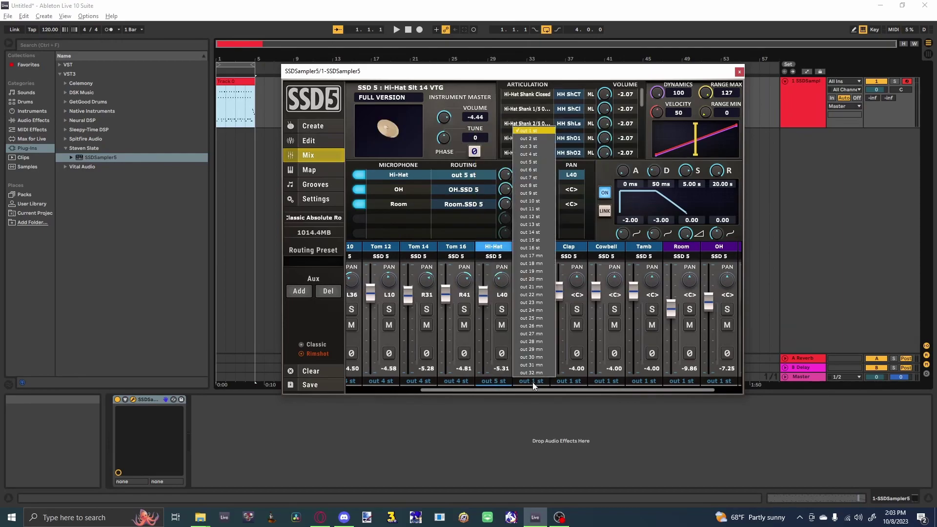
pyautogui.click(536, 163)
pyautogui.click(572, 380)
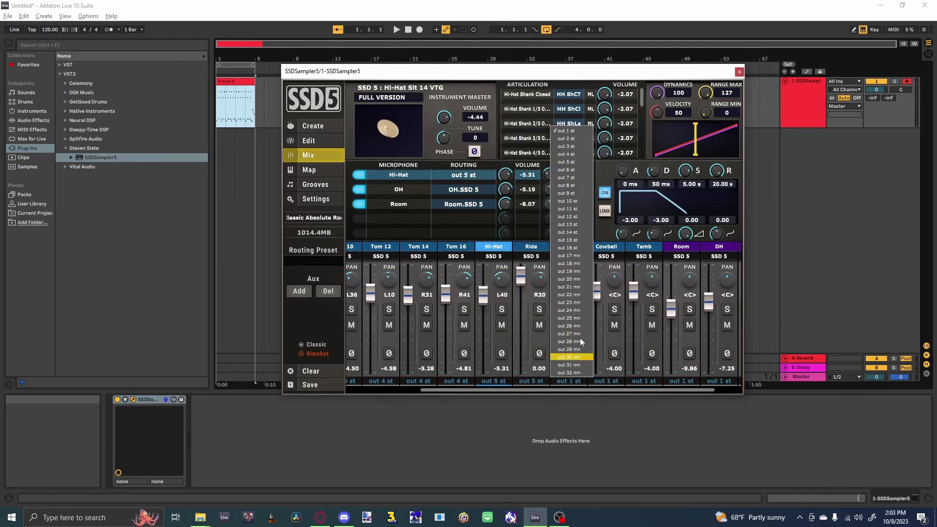
pyautogui.click(575, 163)
pyautogui.click(612, 379)
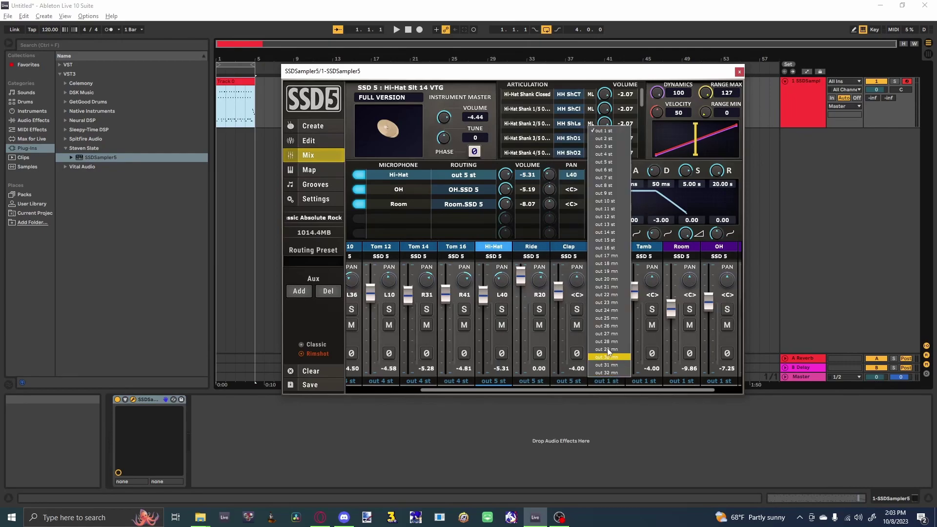
pyautogui.click(613, 160)
pyautogui.click(647, 381)
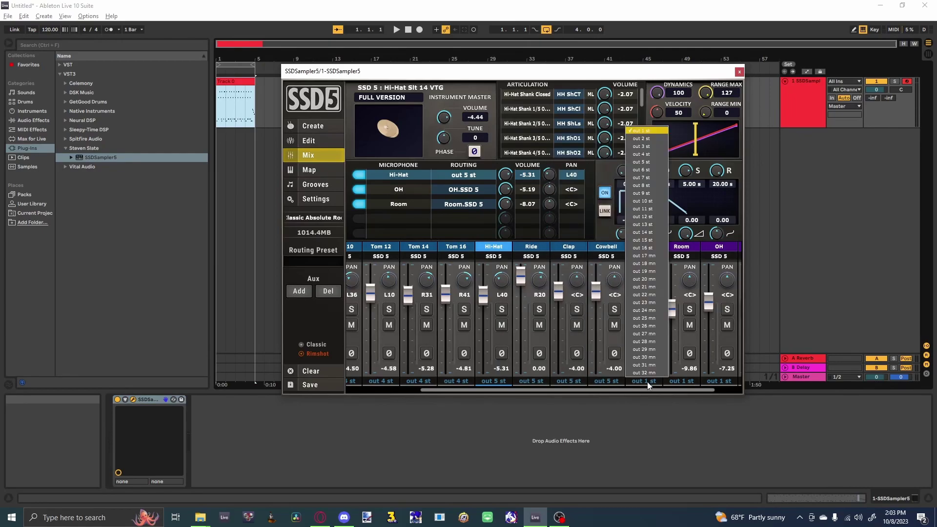
pyautogui.click(648, 162)
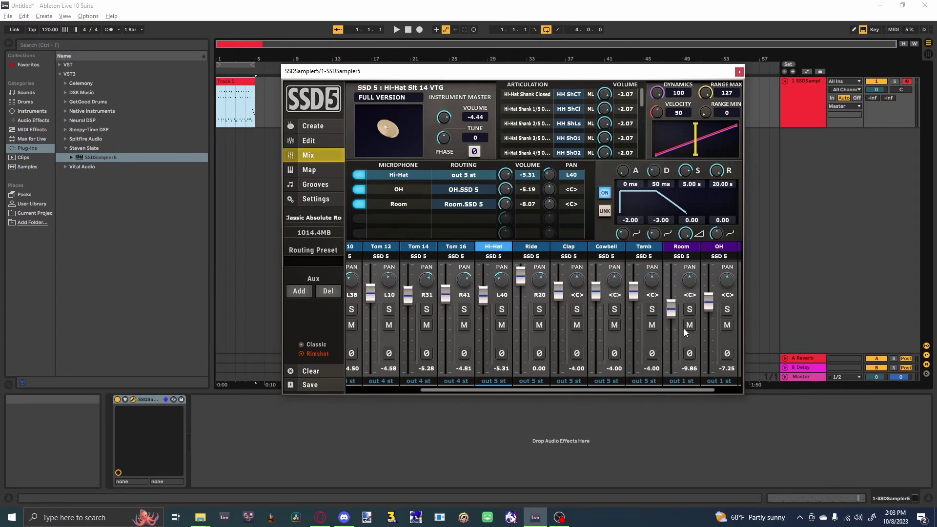
# Route the Room, OH and Room B channels to out 5 st and close the plug-in window
pyautogui.moveTo(661, 390); pyautogui.dragTo(735, 392)
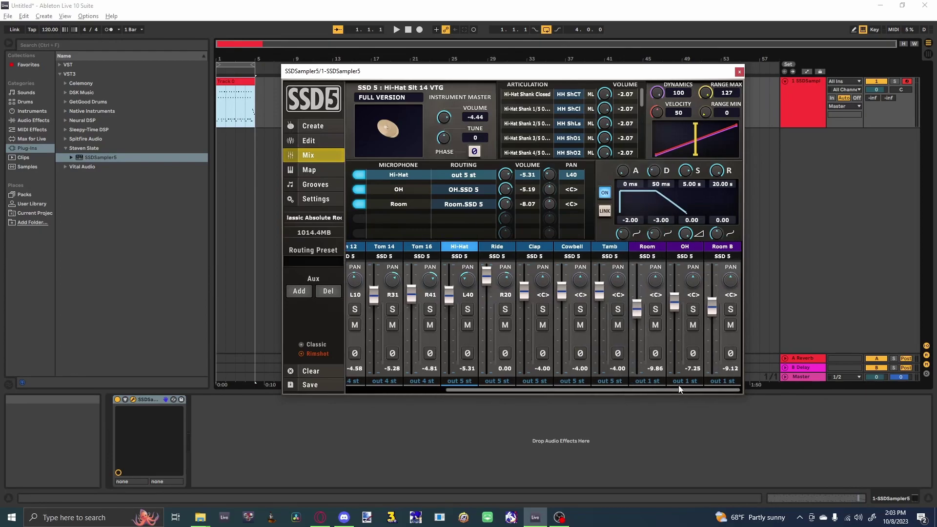
pyautogui.click(649, 381)
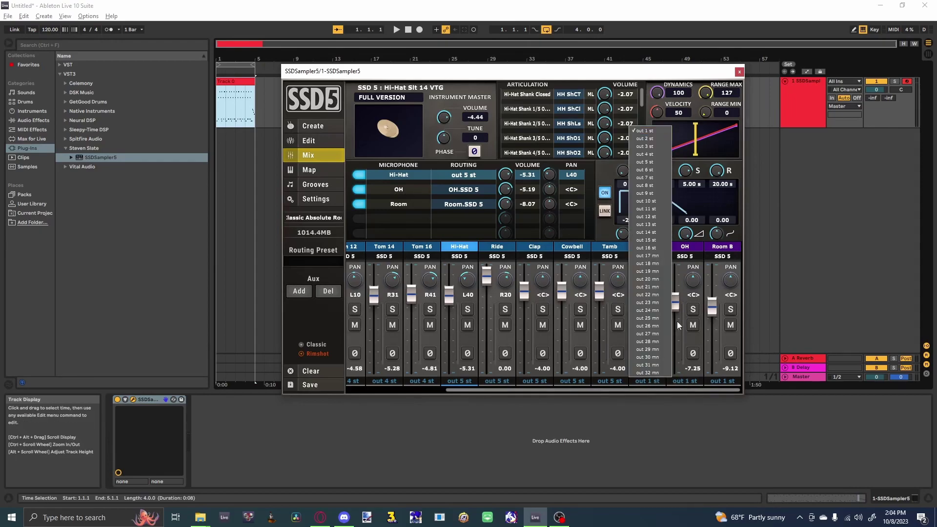
pyautogui.click(648, 161)
pyautogui.click(688, 382)
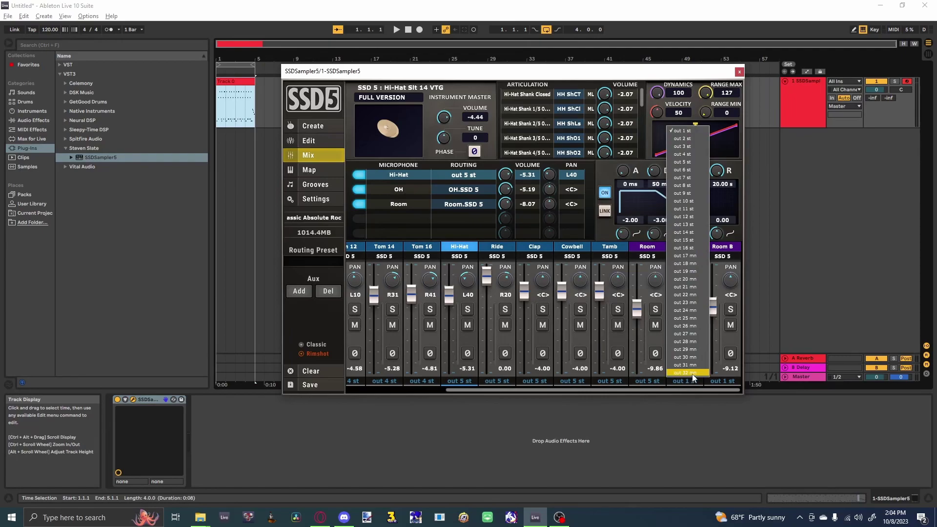
pyautogui.click(693, 162)
pyautogui.click(728, 384)
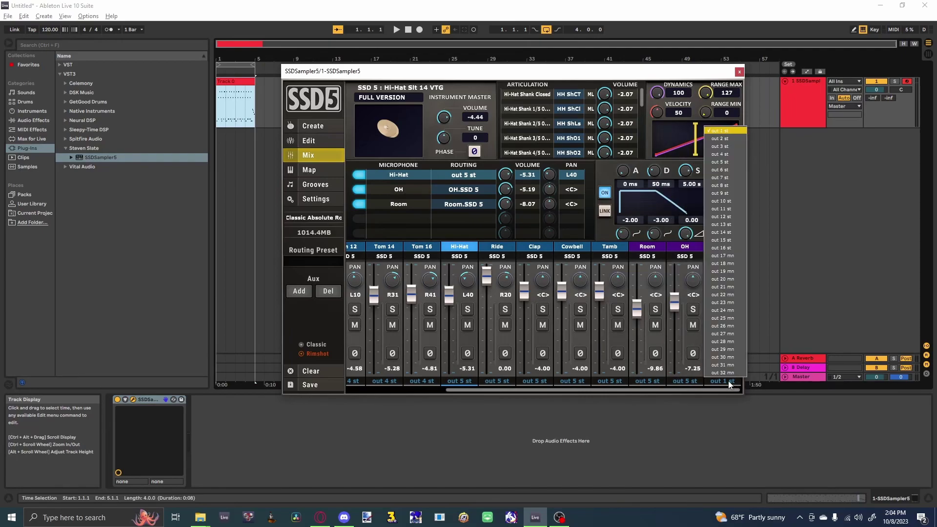
pyautogui.click(724, 168)
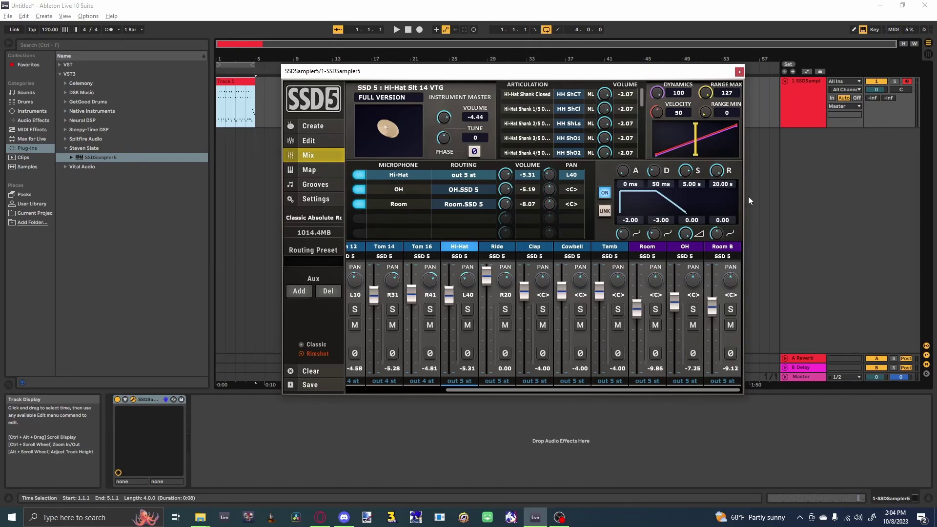
pyautogui.click(738, 71)
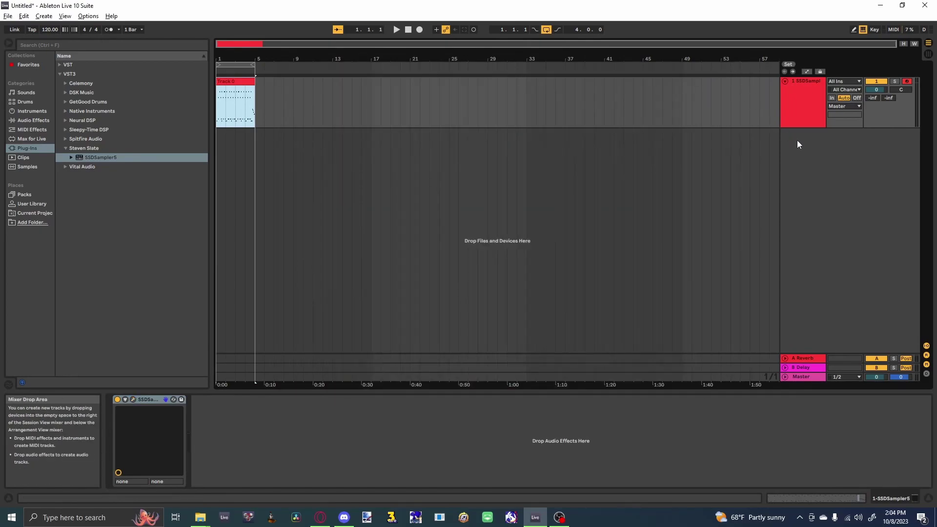
# Insert an audio track, take its input from 1-SSDSampler5 Output #2, and set its monitoring to In while testing playback
pyautogui.rightClick(808, 164)
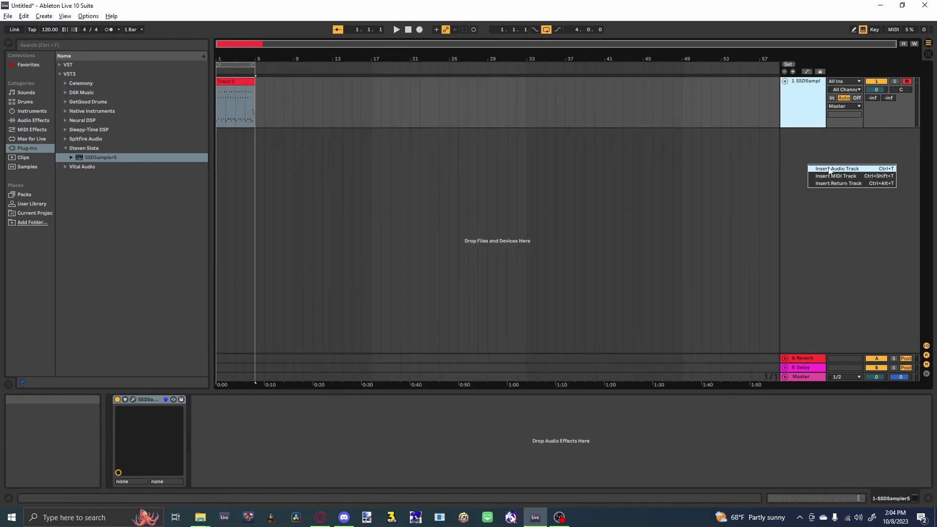
pyautogui.click(828, 170)
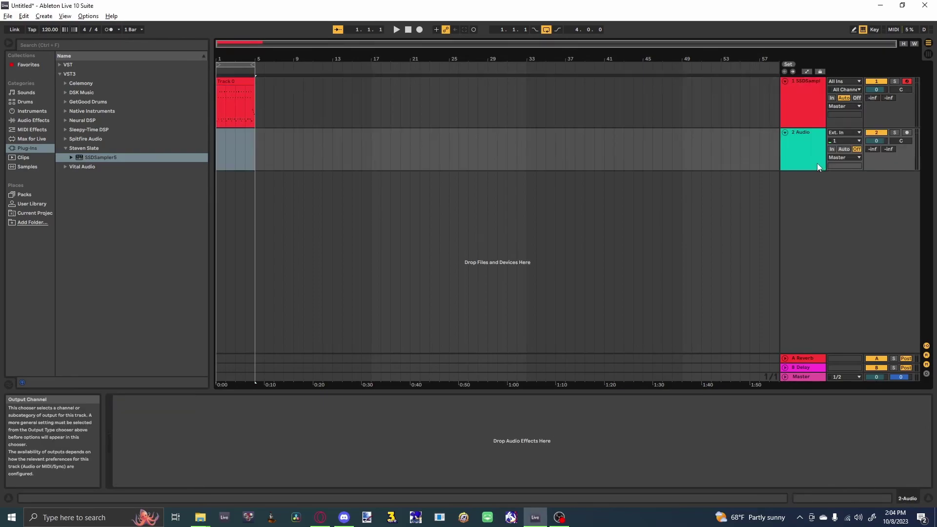
pyautogui.click(843, 135)
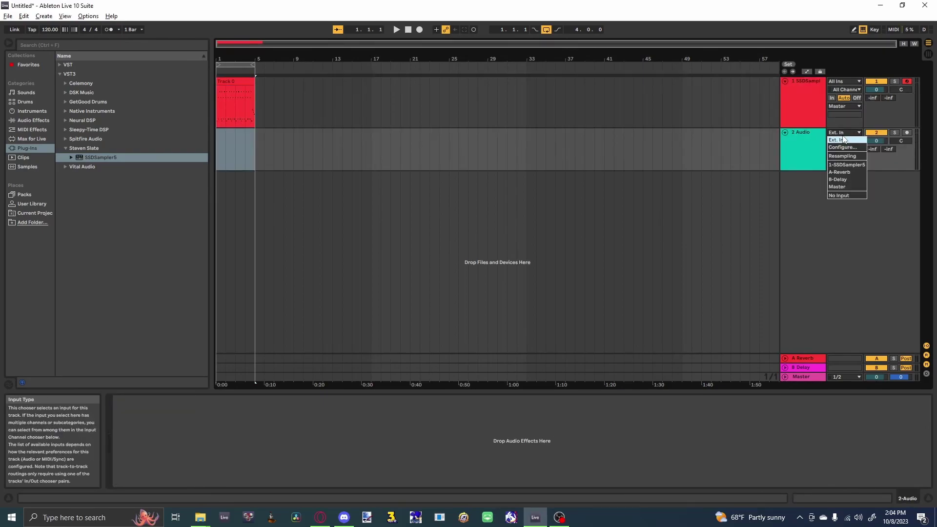
pyautogui.click(844, 166)
pyautogui.click(845, 140)
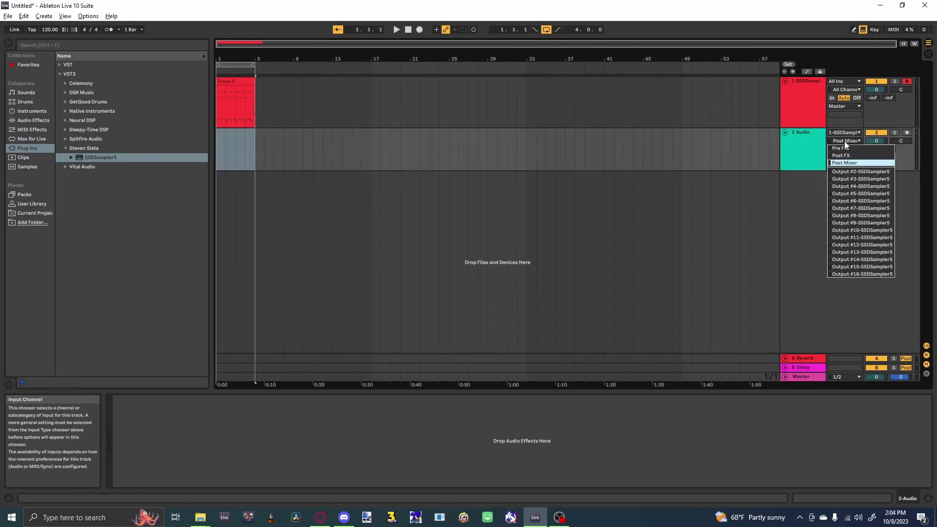
pyautogui.click(842, 172)
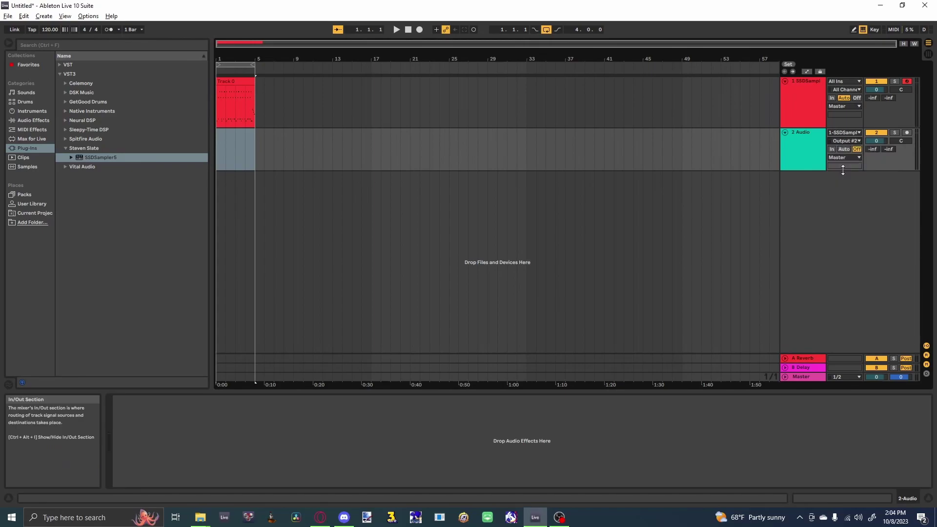
pyautogui.press('space')
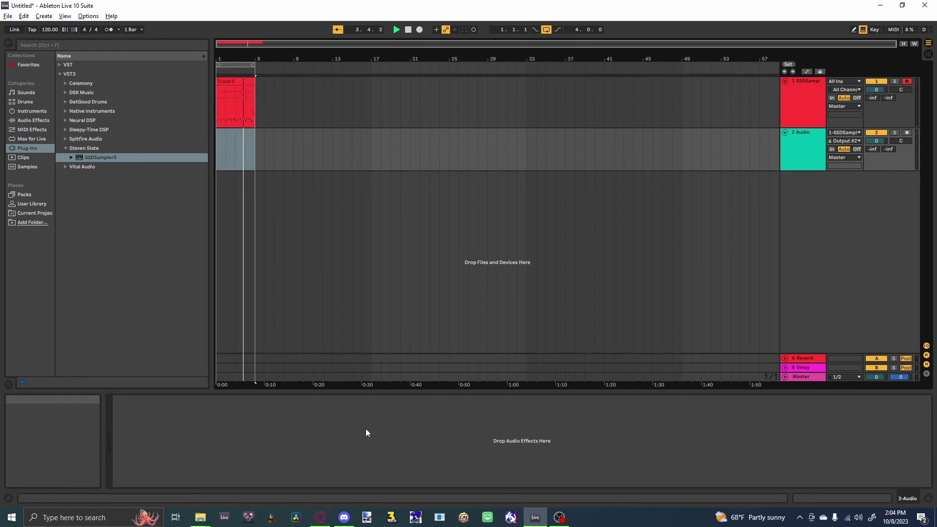
pyautogui.click(832, 149)
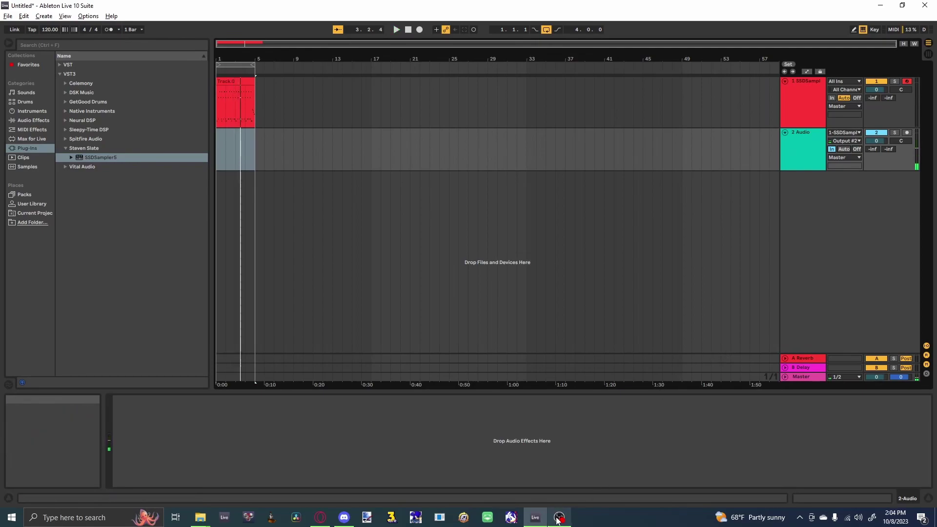
# Duplicate the Output #2 audio track three times
pyautogui.click(801, 144)
pyautogui.hotkey('ctrl', 'd')
pyautogui.hotkey('ctrl', 'd')
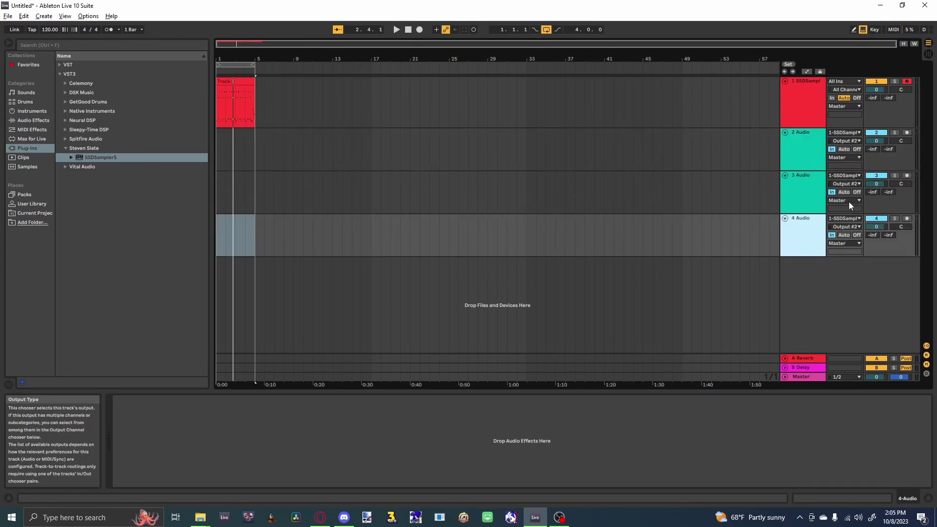
pyautogui.hotkey('ctrl', 'd')
# Set the input channels of audio tracks 3, 4 and 5 to SSDSampler5 Output #3, #4 and #5 respectively
pyautogui.click(848, 184)
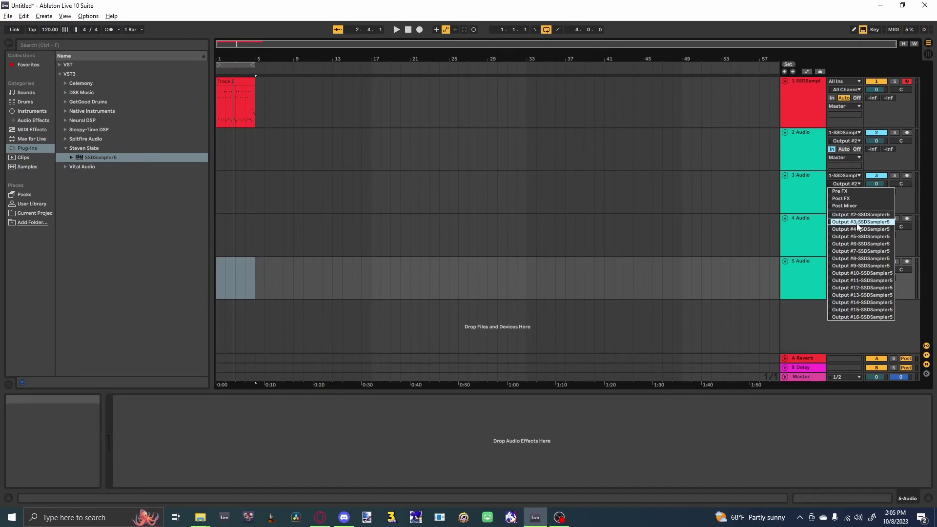
pyautogui.click(857, 222)
pyautogui.click(847, 228)
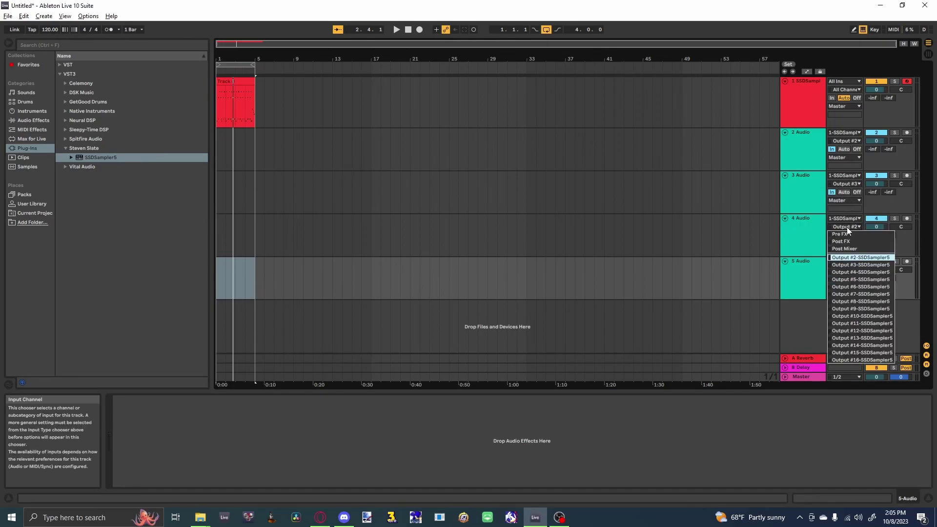
pyautogui.click(853, 272)
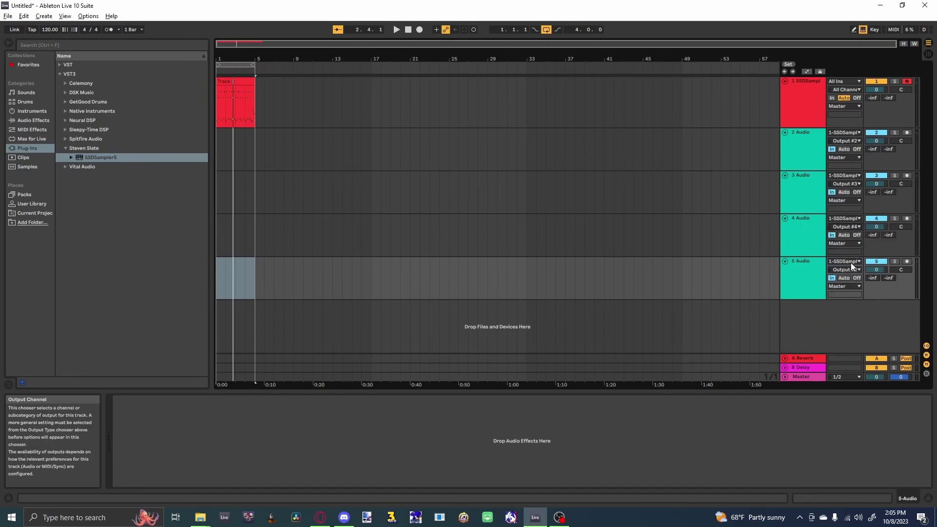
pyautogui.click(848, 269)
pyautogui.click(838, 324)
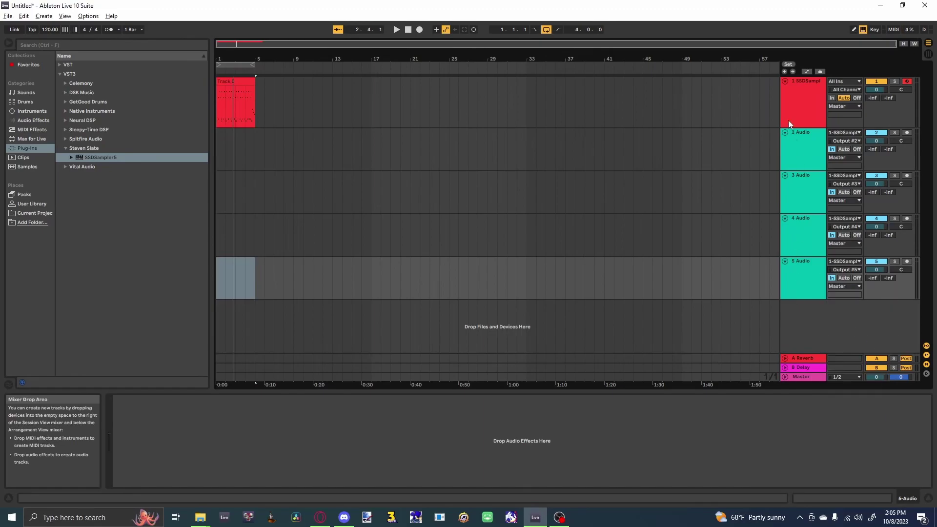
# Rename the four audio tracks Kick, Snare, Toms and OH in order
pyautogui.click(801, 155)
pyautogui.hotkey('ctrl', 'r')
pyautogui.press('BackSpace')
pyautogui.write('Kick')
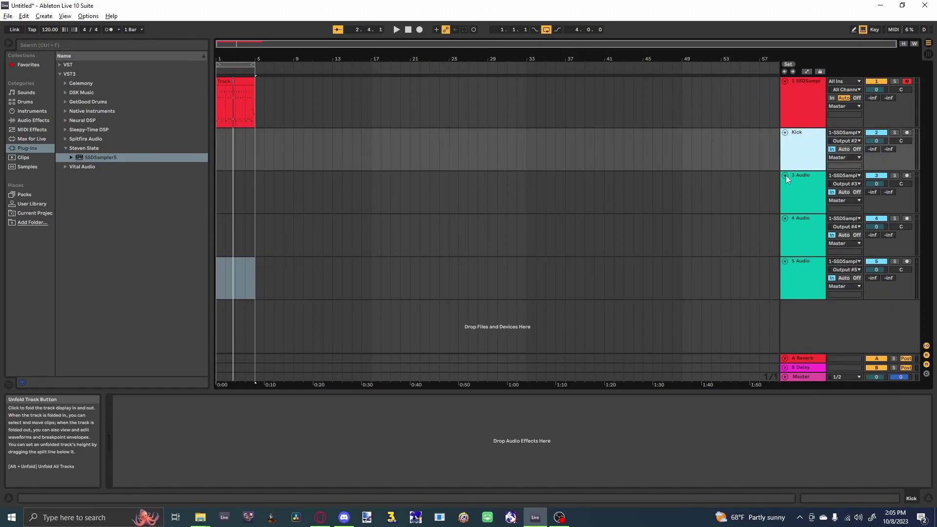
pyautogui.click(811, 189)
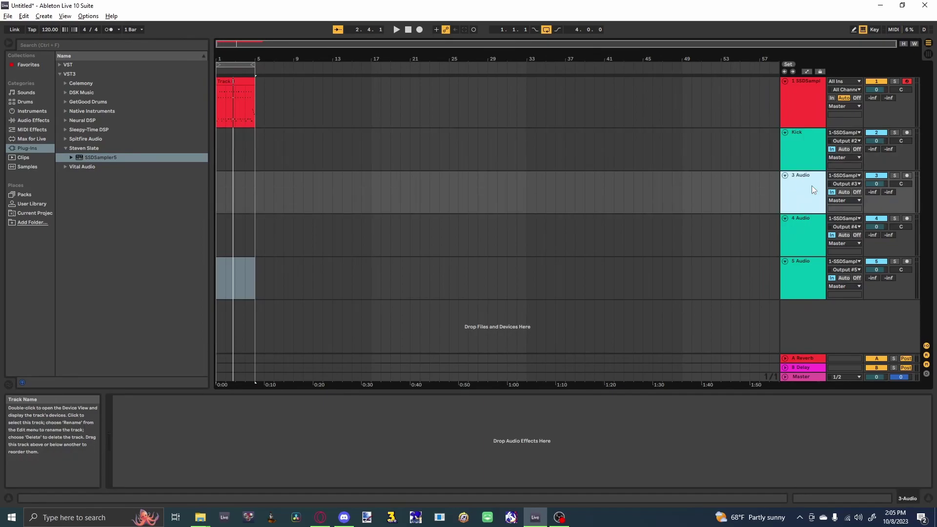
pyautogui.write('Snare')
pyautogui.click(801, 236)
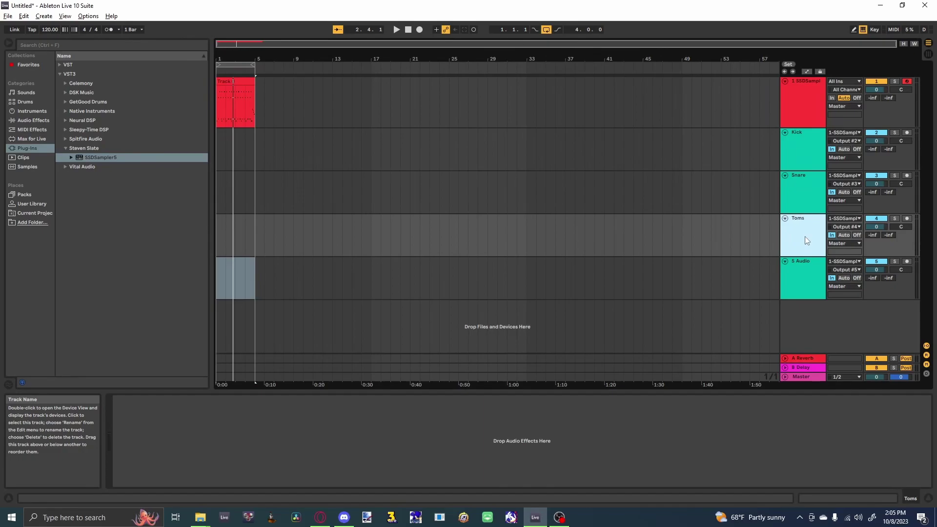
pyautogui.click(804, 271)
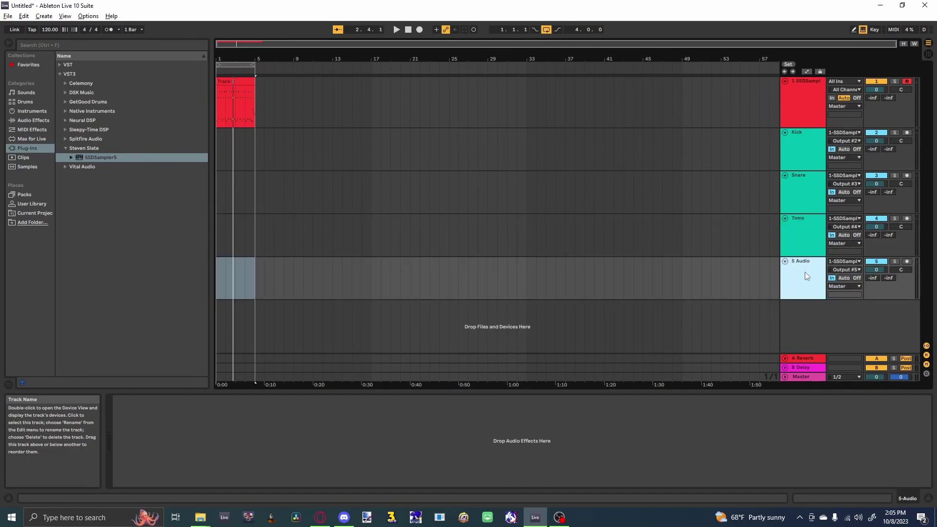
pyautogui.write('OH')
pyautogui.press('Return')
# Play the groove to check the signal on the separate outputs and review the sampler track and its four audio tracks
pyautogui.press('space')
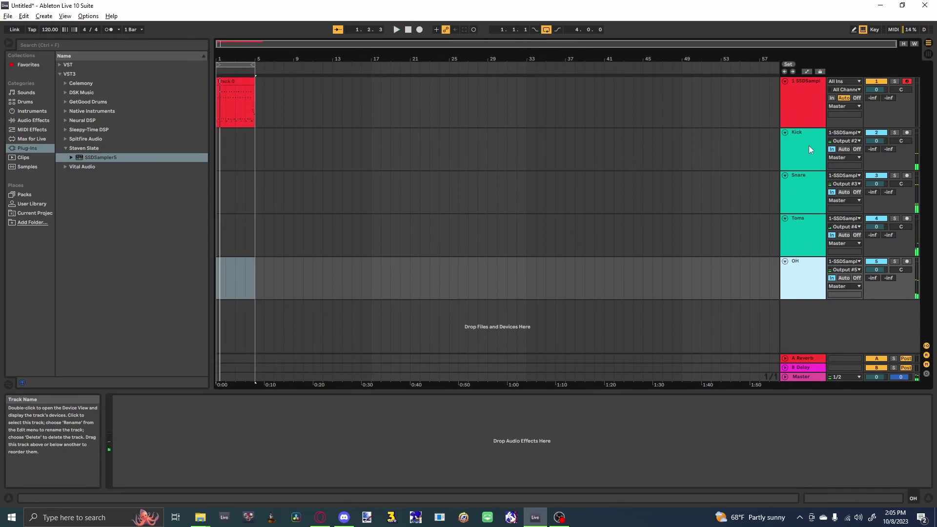
pyautogui.click(806, 101)
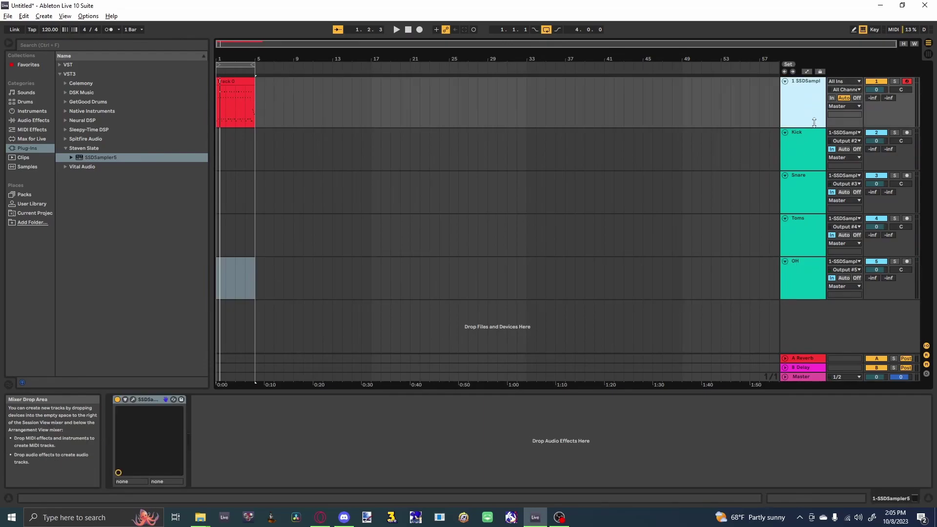
pyautogui.moveTo(812, 127); pyautogui.dragTo(813, 119)
pyautogui.click(816, 145)
pyautogui.click(815, 190)
pyautogui.click(810, 231)
pyautogui.click(807, 260)
pyautogui.click(807, 233)
pyautogui.click(807, 187)
pyautogui.click(805, 146)
pyautogui.click(804, 100)
# Color the Kick, Snare, Toms and OH tracks red to match the SSDSampler5 track, and play the loop
pyautogui.click(800, 145)
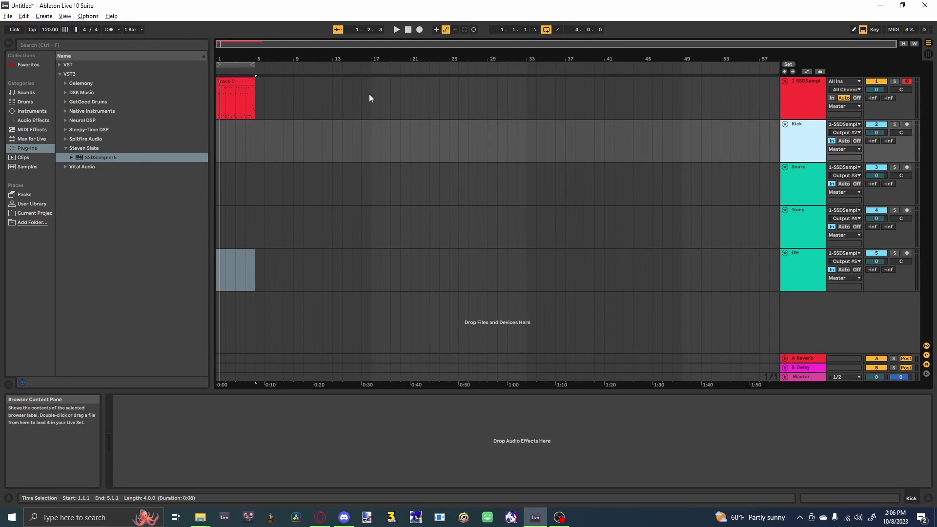
pyautogui.rightClick(794, 138)
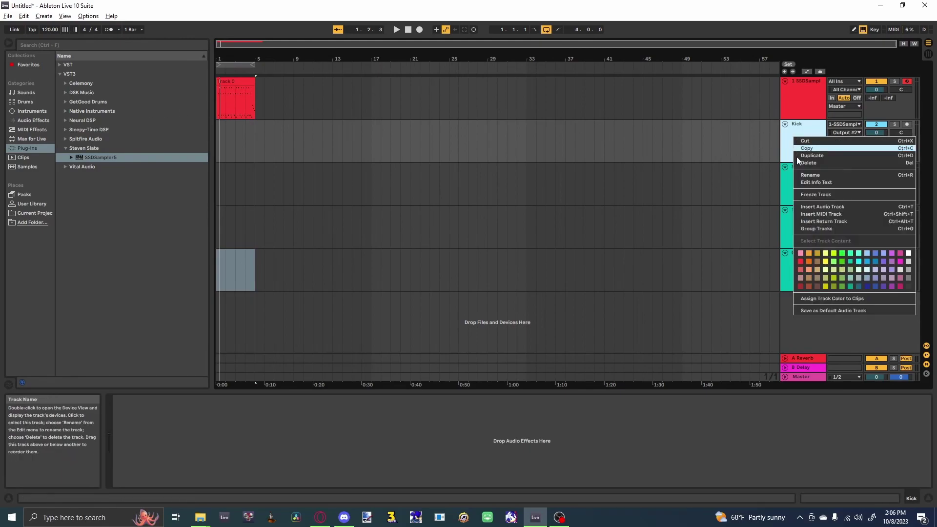
pyautogui.click(801, 262)
pyautogui.rightClick(813, 187)
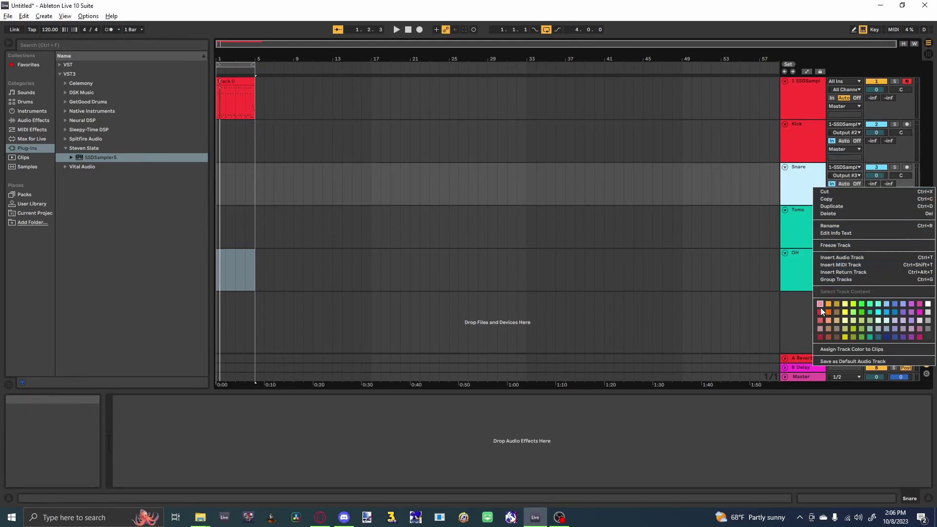
pyautogui.click(820, 311)
pyautogui.click(813, 220)
pyautogui.rightClick(814, 220)
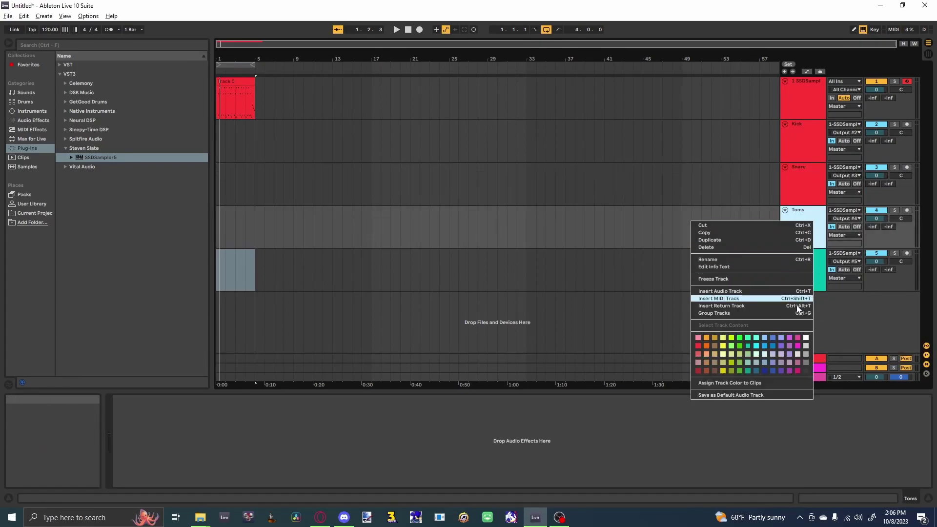
pyautogui.click(705, 346)
pyautogui.rightClick(809, 281)
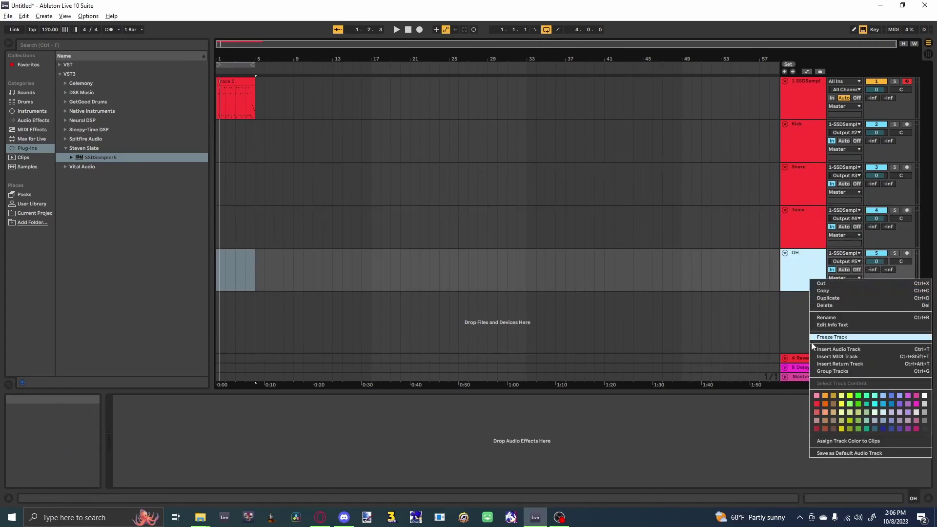
pyautogui.click(817, 403)
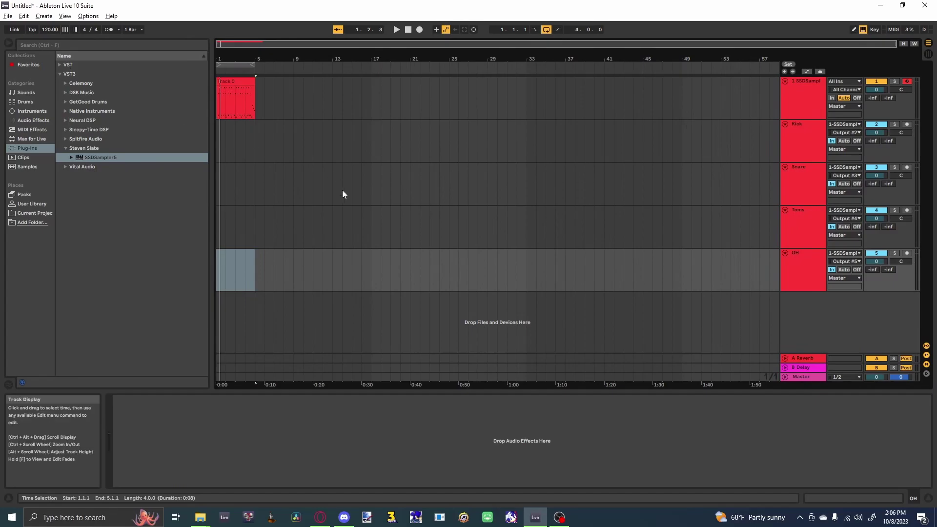
pyautogui.press('space')
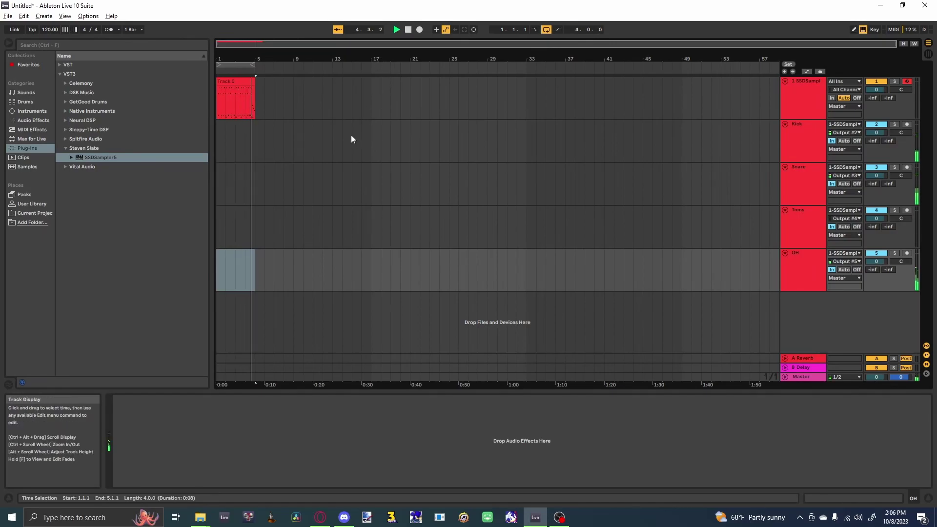
# Search the audio effects for "SAG" and look through the Kick, OH, Snare and Toms presets under Audio Effect Rack
pyautogui.click(803, 142)
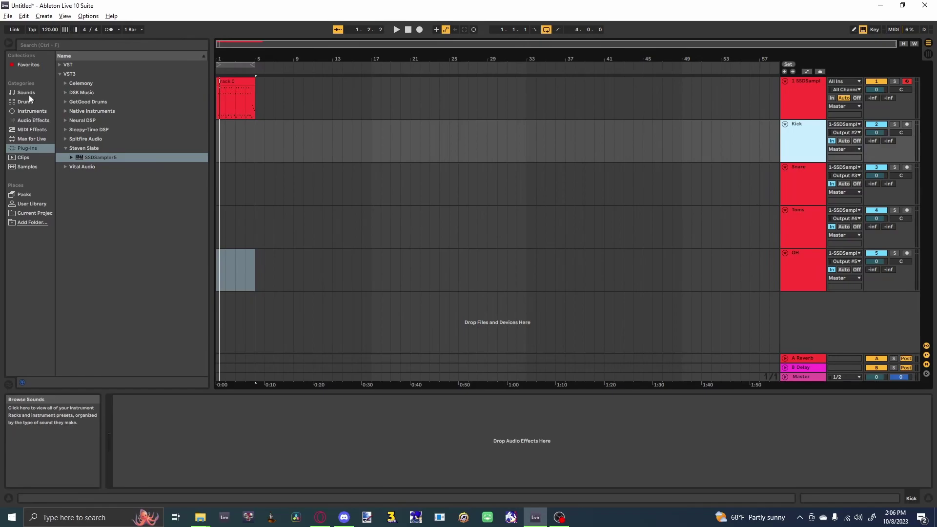
pyautogui.click(32, 120)
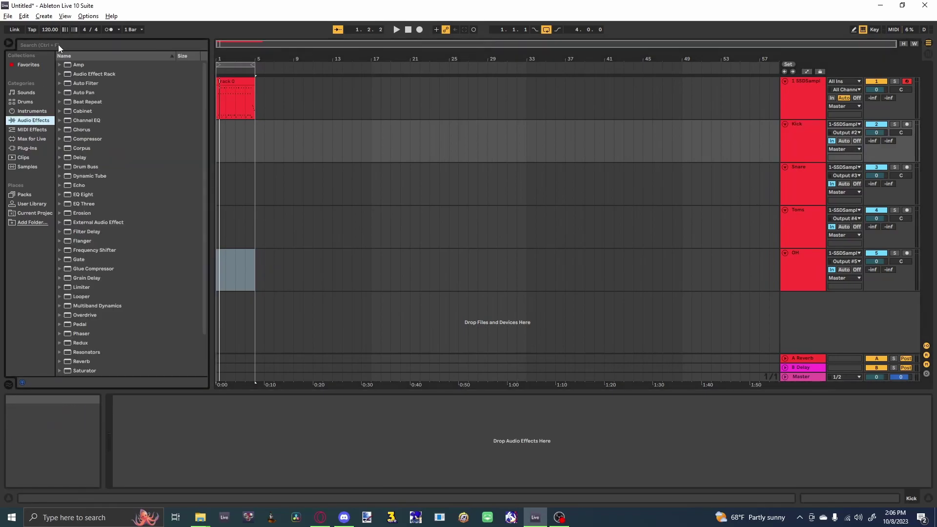
pyautogui.click(58, 45)
pyautogui.write('SAG')
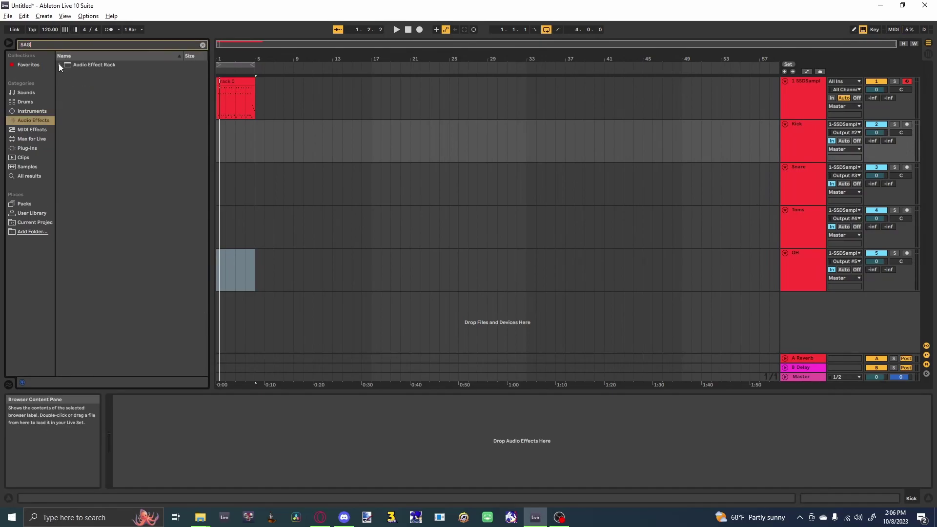
pyautogui.click(59, 64)
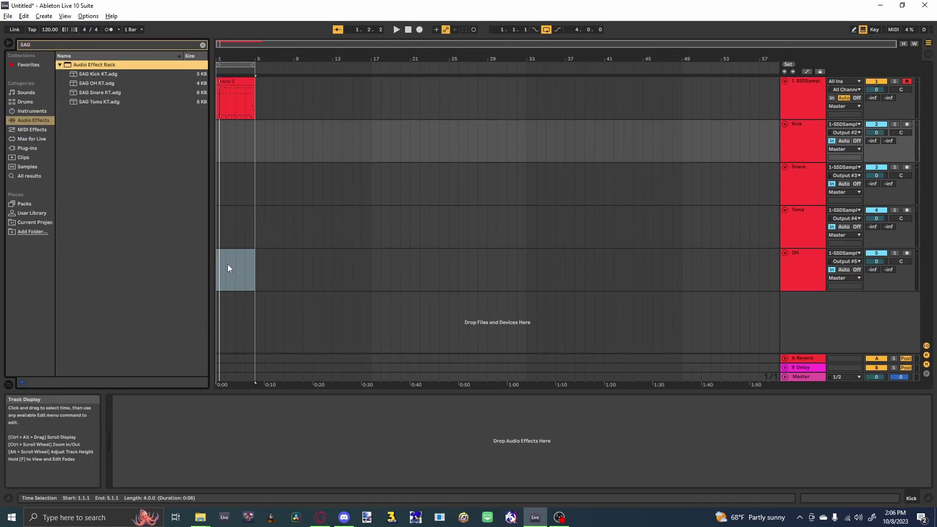
pyautogui.click(95, 75)
pyautogui.click(106, 84)
pyautogui.click(114, 96)
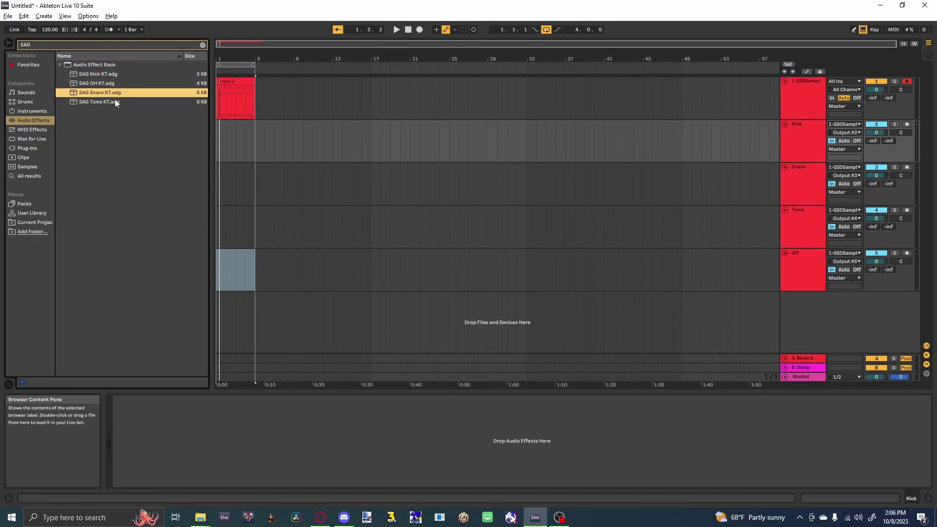
pyautogui.click(115, 101)
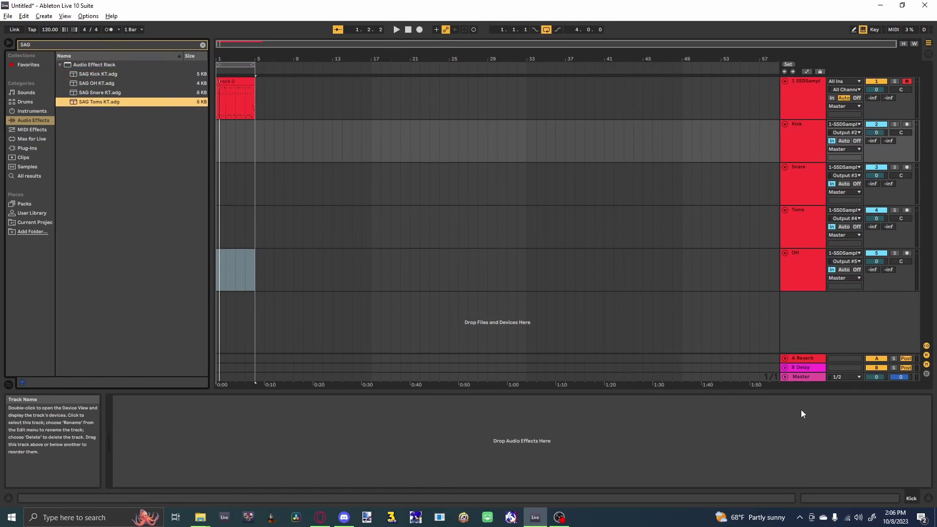
# Load the SAG Kick KT rack onto the Kick track, close the Smash And Grab v2 window, and select that device in the chain
pyautogui.click(790, 137)
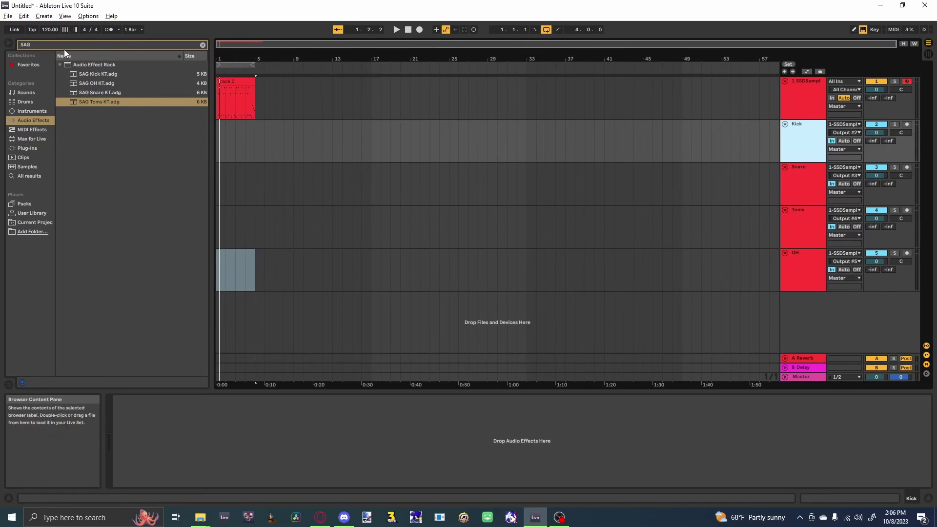
pyautogui.doubleClick(96, 74)
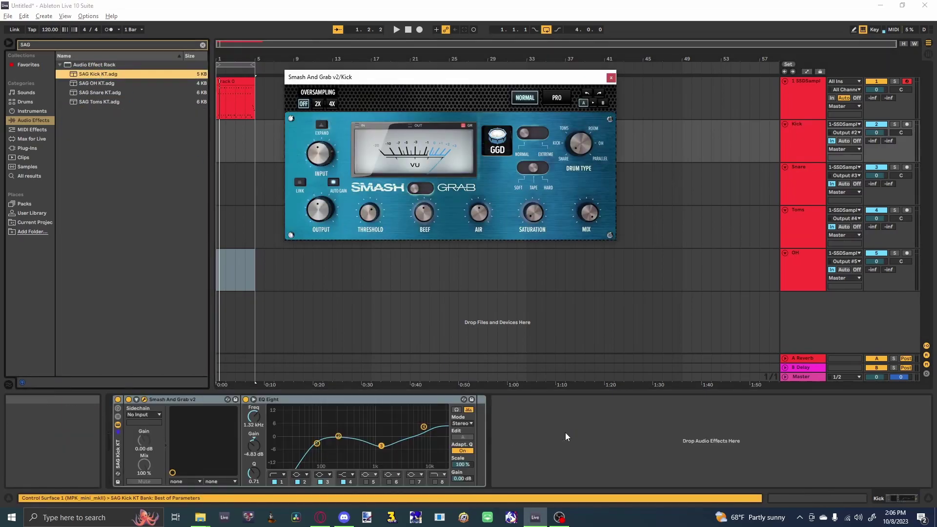
pyautogui.click(611, 77)
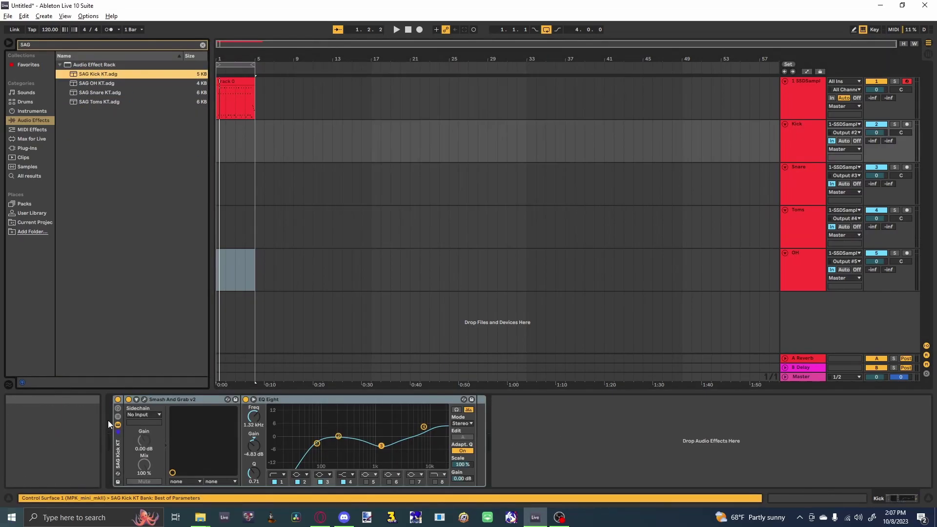
pyautogui.click(183, 399)
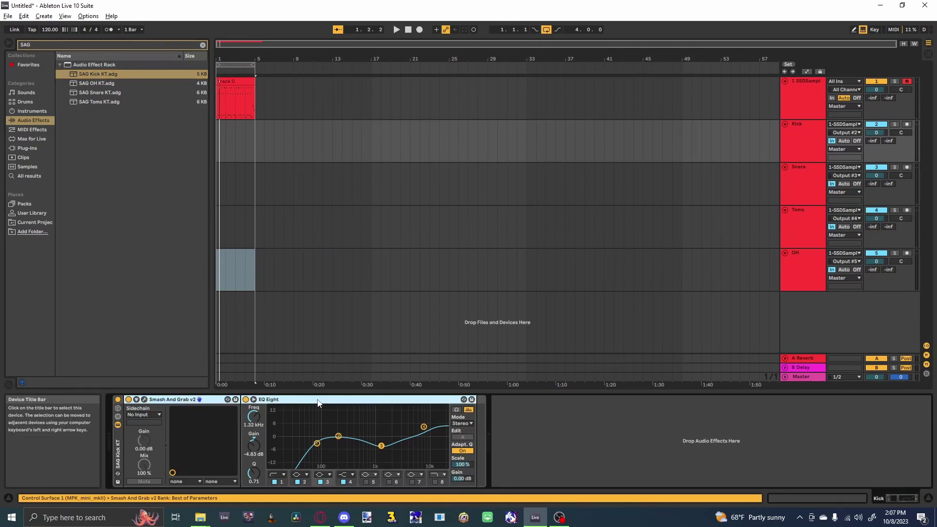
# Open the Smash And Grab v2 window in the Kick rack and examine its settings and EQ Eight band 1
pyautogui.click(585, 446)
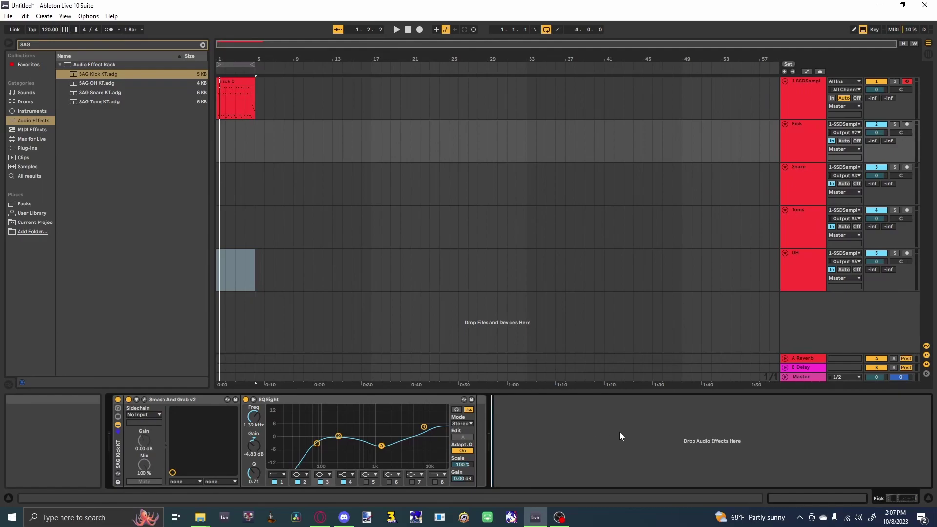
pyautogui.click(144, 399)
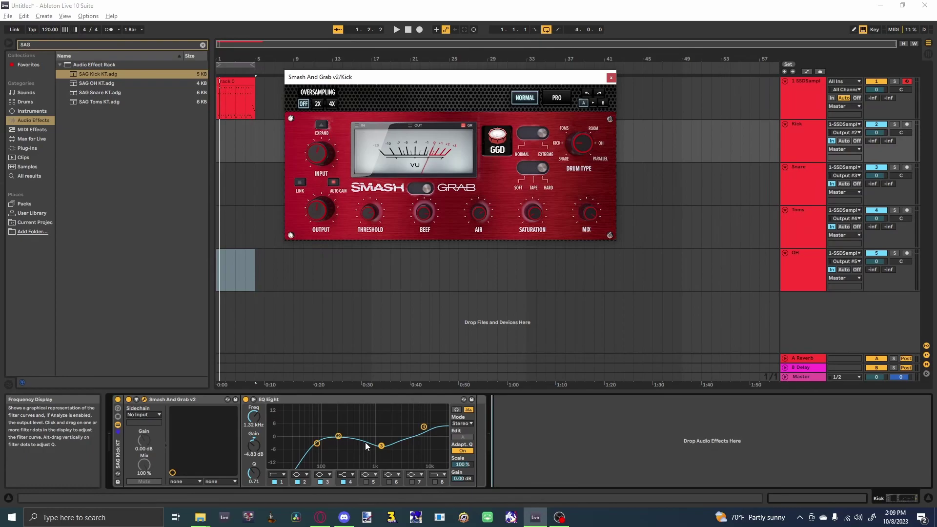
pyautogui.click(317, 444)
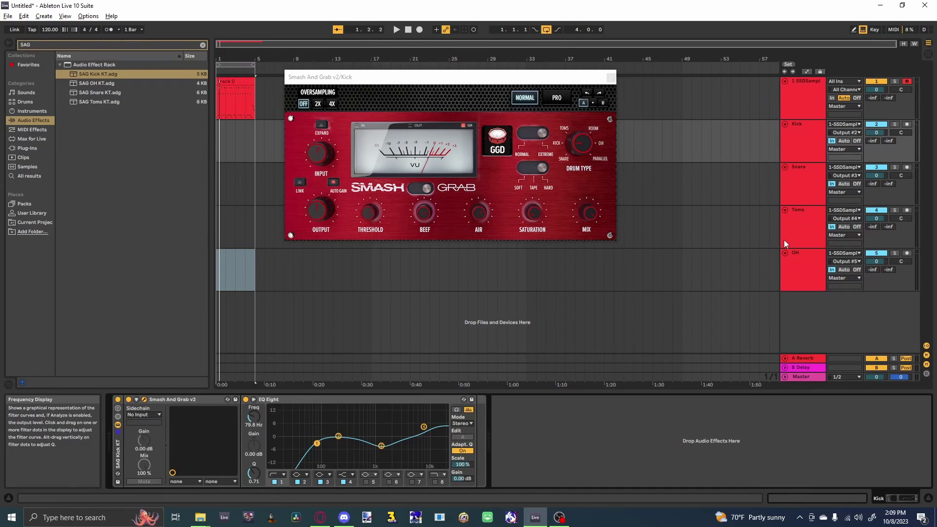
# Solo the Kick track, close the Smash And Grab v2 window, and play the loop with the SAG Kick KT rack bypassed and again enabled
pyautogui.click(894, 125)
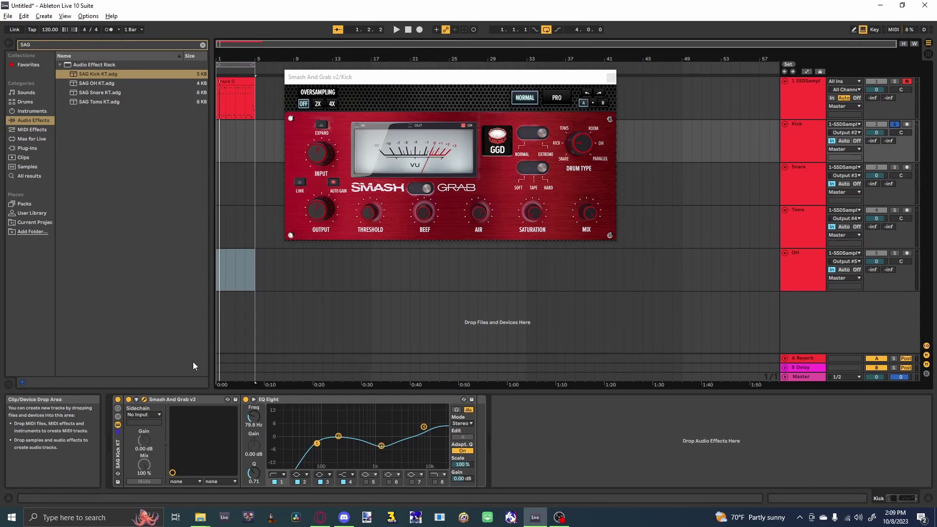
pyautogui.click(118, 400)
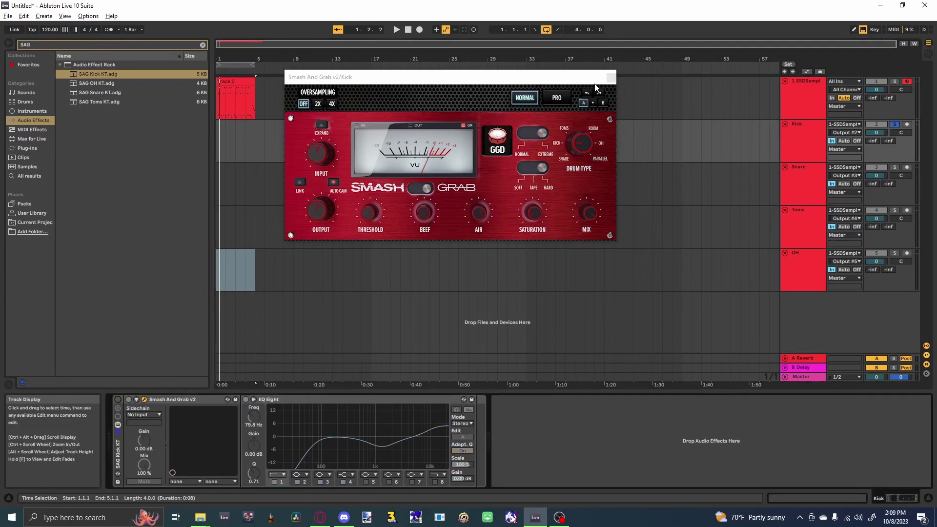
pyautogui.click(610, 77)
pyautogui.press('space')
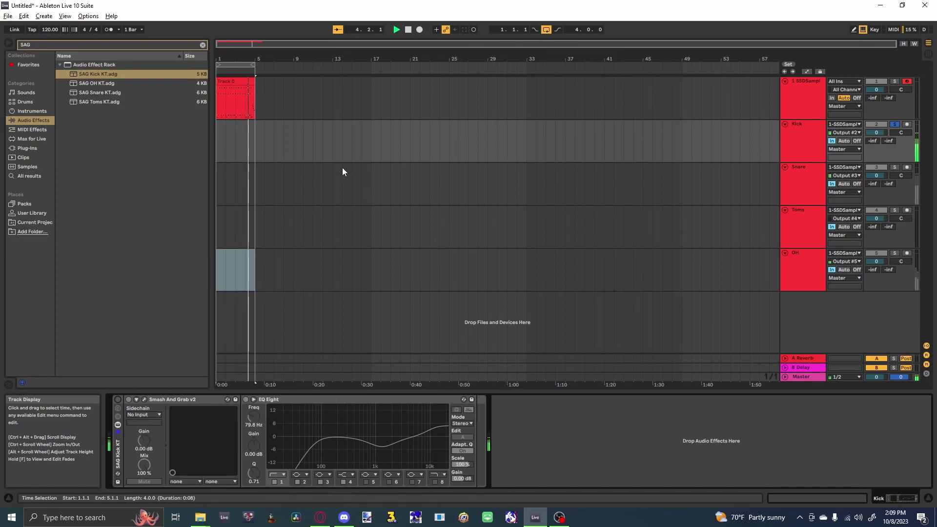
pyautogui.press('space')
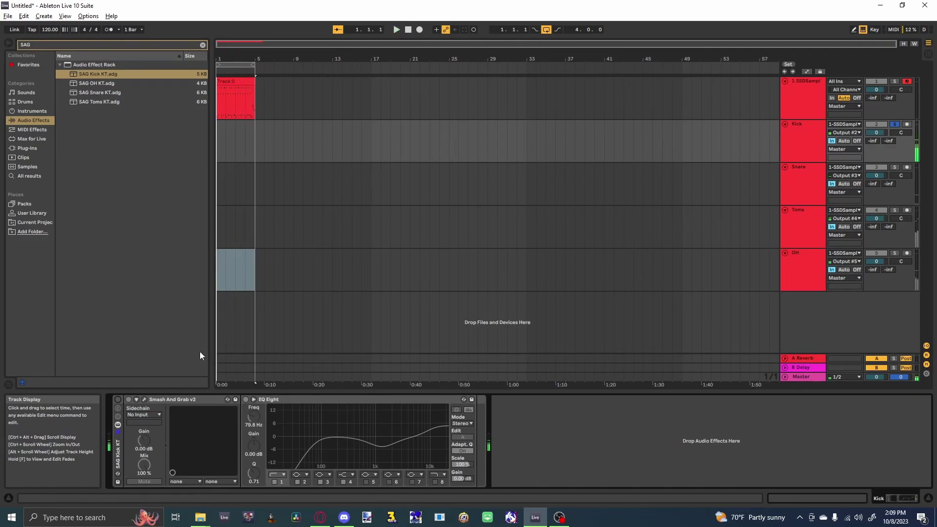
pyautogui.click(118, 400)
pyautogui.press('space')
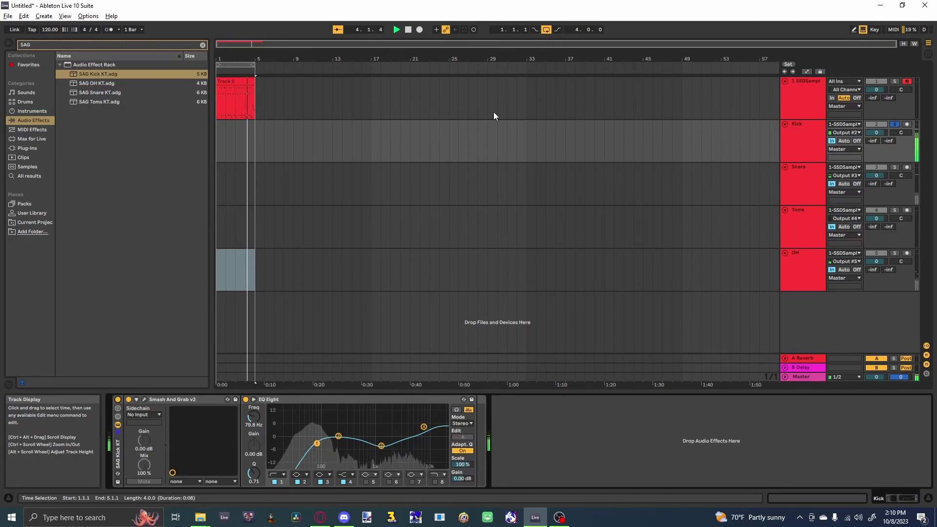
pyautogui.press('space')
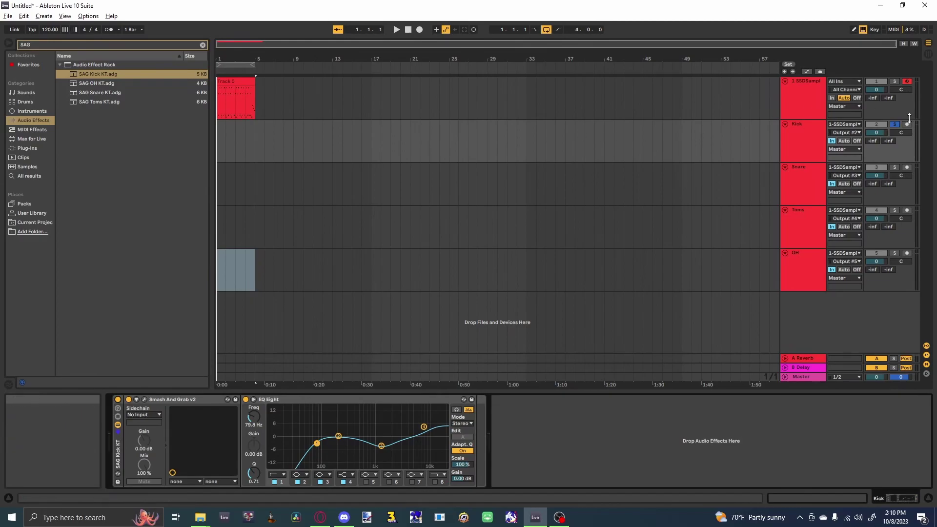
# Load the SAG Snare KT rack onto the Snare track and close its Smash And Grab v2 window
pyautogui.click(799, 198)
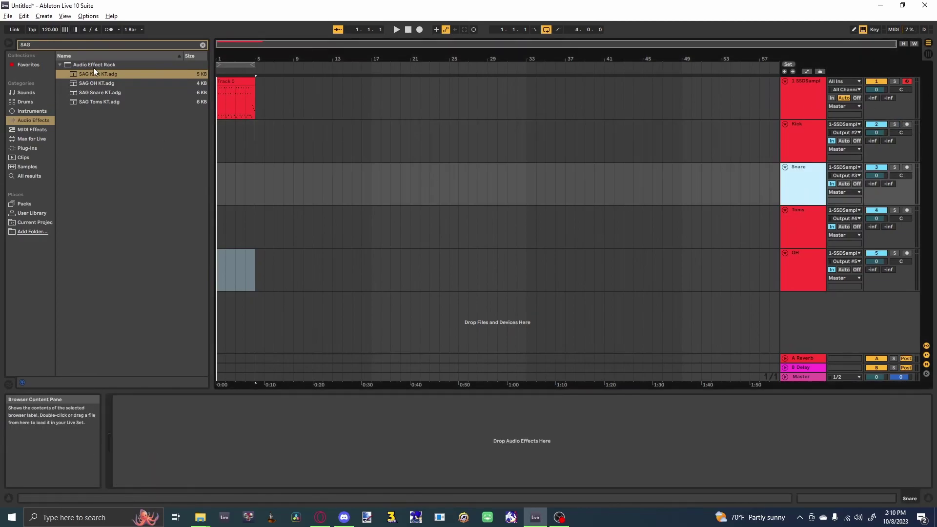
pyautogui.doubleClick(102, 93)
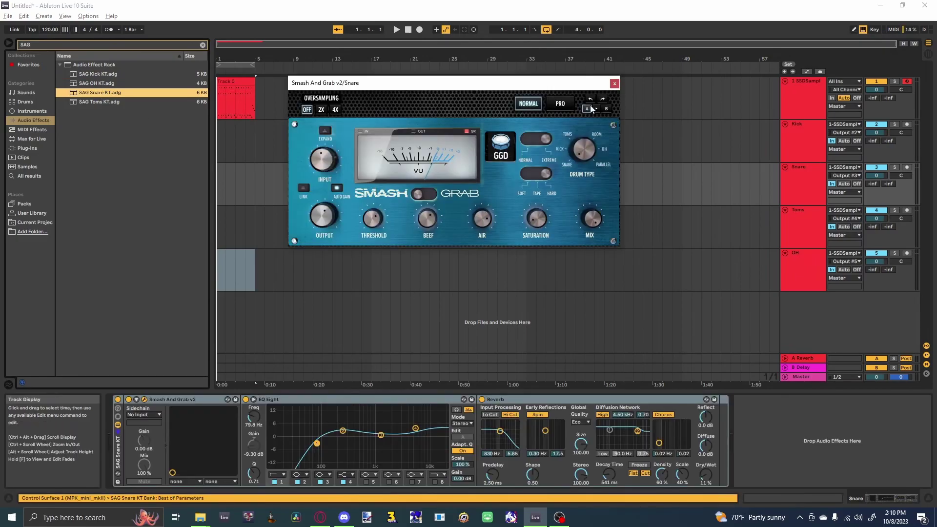
pyautogui.click(614, 83)
pyautogui.click(183, 399)
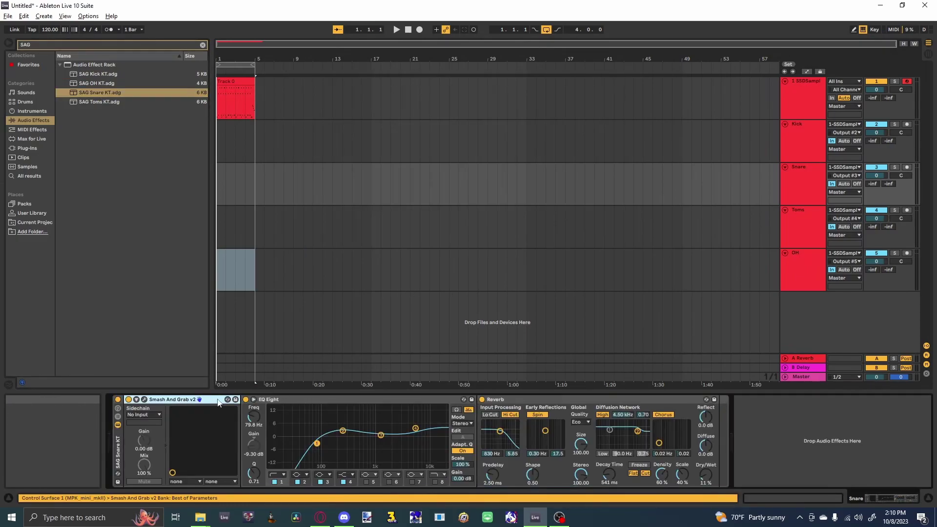
# Compare the Snare rack's EQ Eight curve with the Kick's, and examine the Snare rack's Reverb settings
pyautogui.click(280, 397)
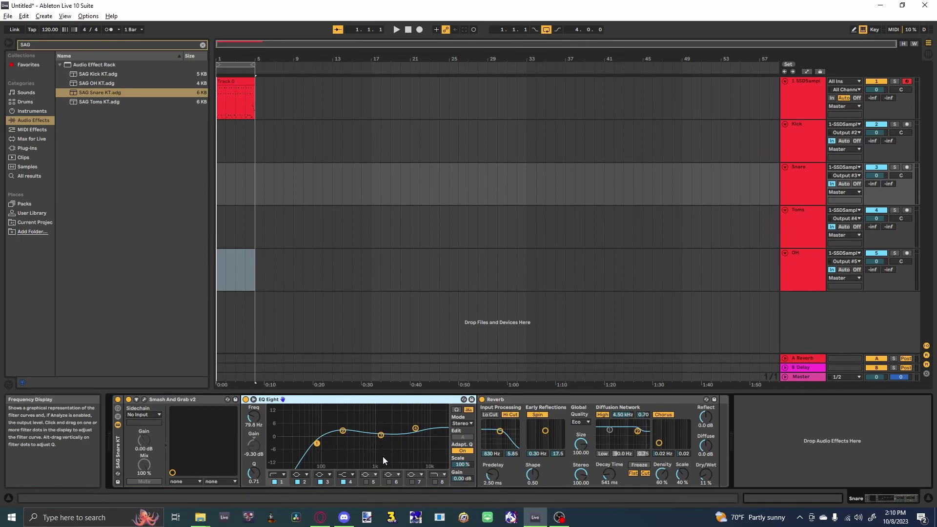
pyautogui.click(800, 148)
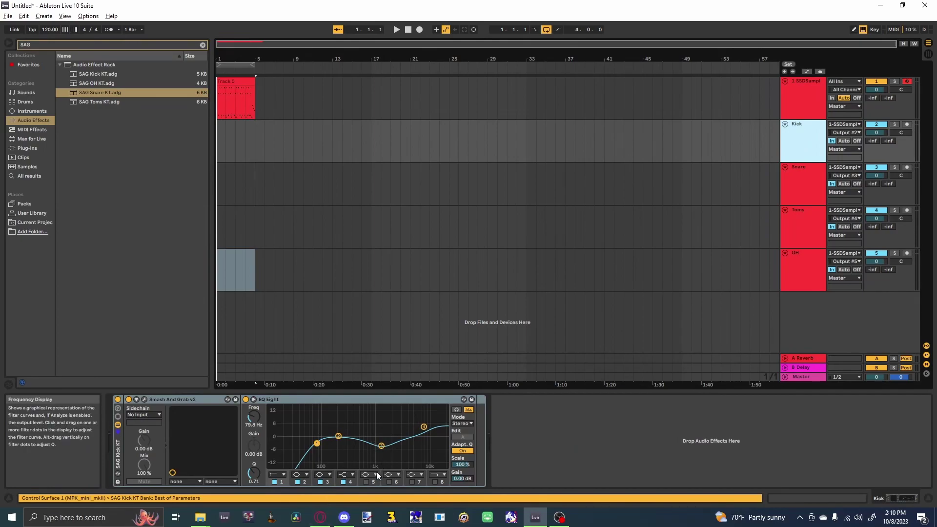
pyautogui.click(795, 200)
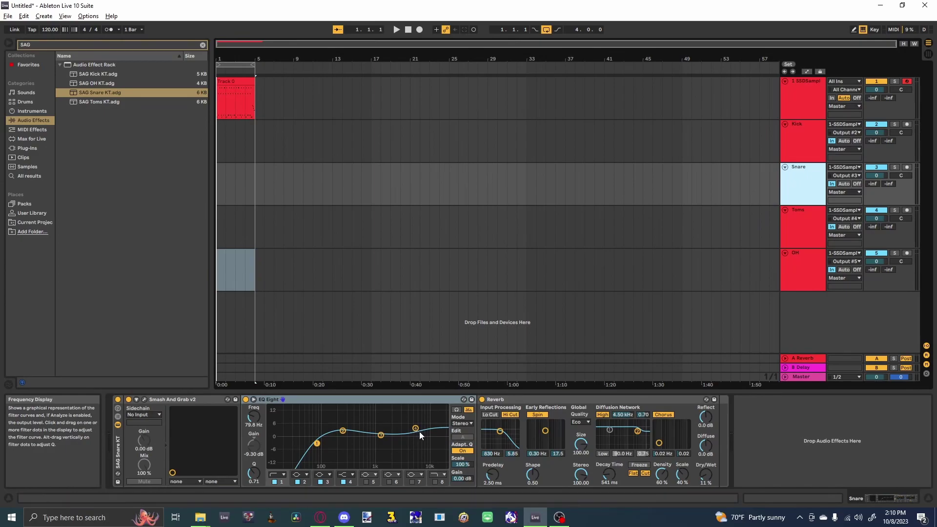
pyautogui.click(526, 402)
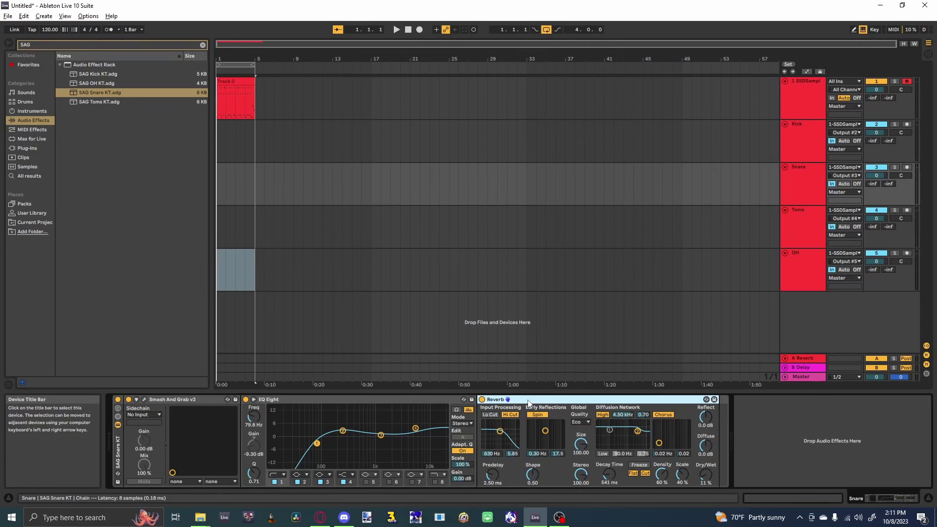
pyautogui.click(432, 397)
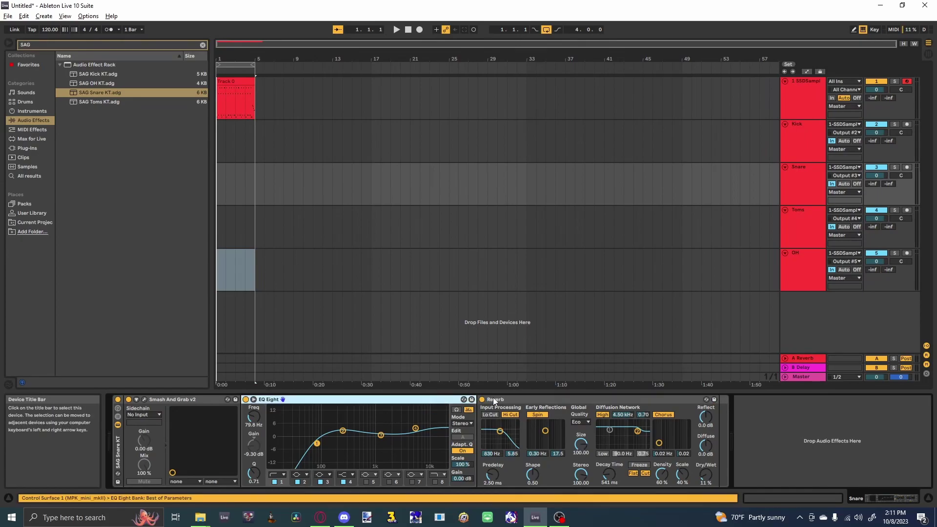
pyautogui.click(531, 400)
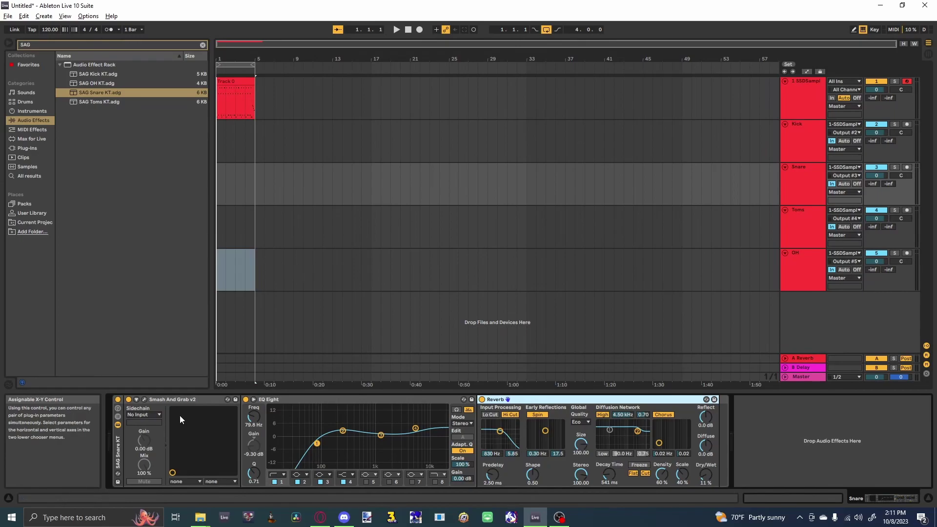
# Open the Snare track's Smash And Grab v2 window, try the Mix knob down and back up, and close the window
pyautogui.click(144, 400)
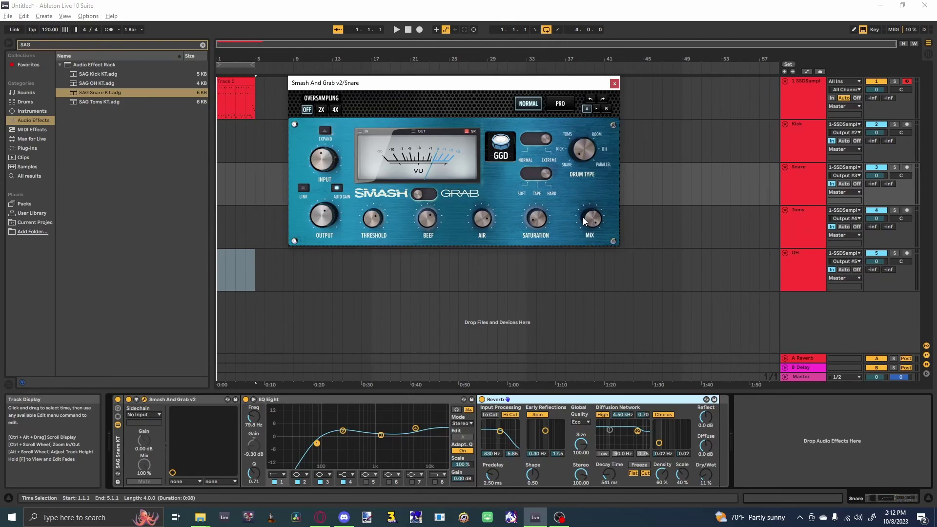
pyautogui.moveTo(594, 215); pyautogui.dragTo(578, 297)
pyautogui.moveTo(585, 208); pyautogui.dragTo(563, 148)
pyautogui.click(614, 83)
# Solo the Snare track, play the loop with the SAG Snare KT rack bypassed and again enabled, and clear the solo
pyautogui.click(895, 168)
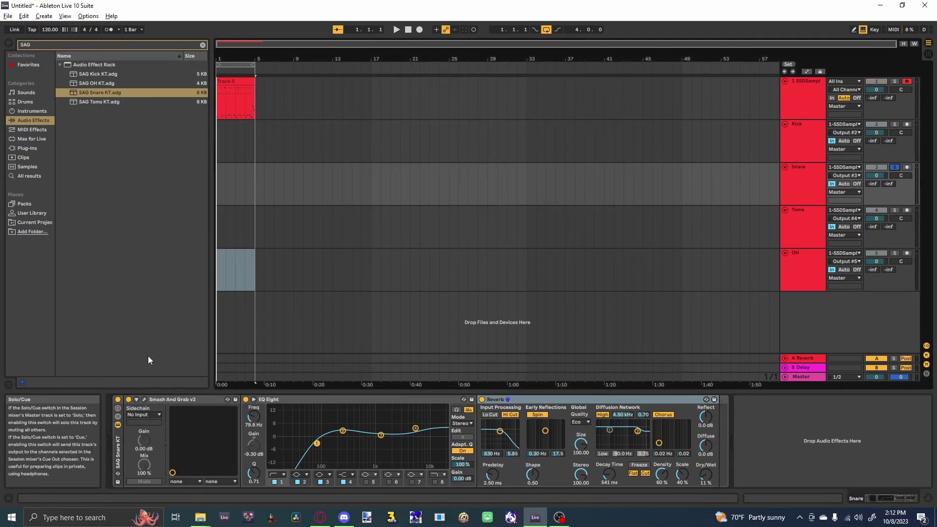
pyautogui.click(118, 399)
pyautogui.press('space')
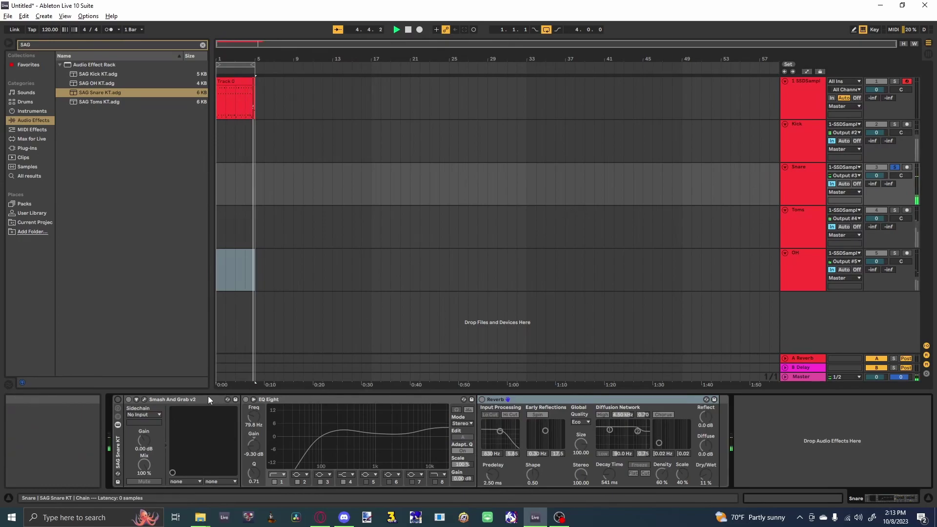
pyautogui.click(117, 399)
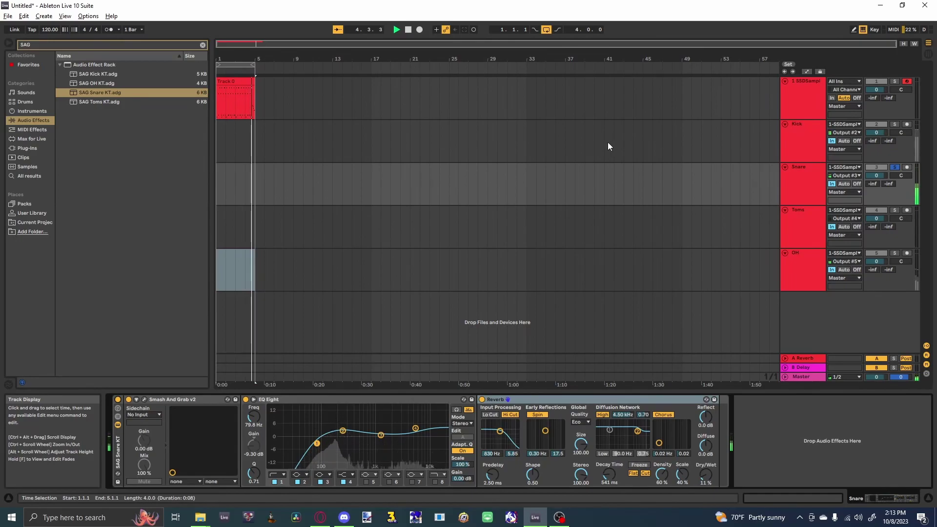
pyautogui.click(896, 167)
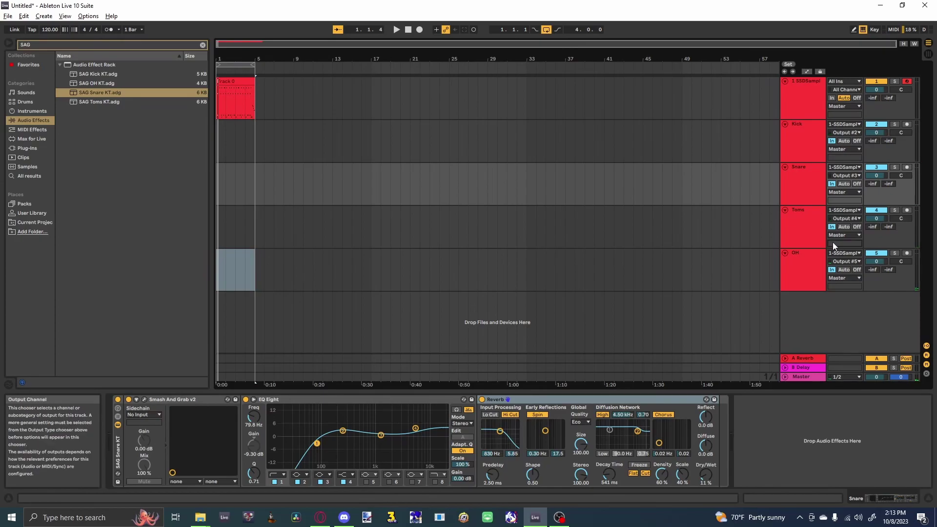
# Load the SAG Toms KT rack onto the Toms track, close its Smash And Grab v2 window, and review its EQ Eight and Reverb
pyautogui.click(800, 231)
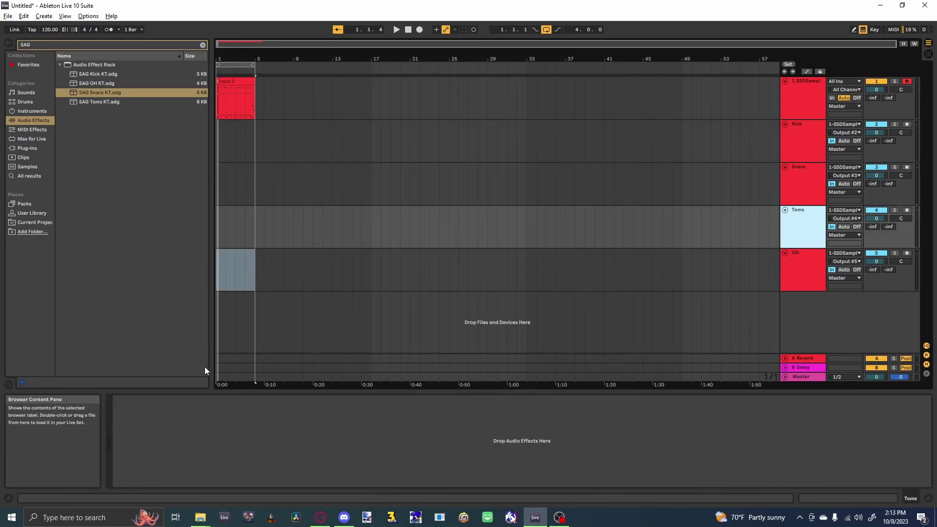
pyautogui.doubleClick(107, 102)
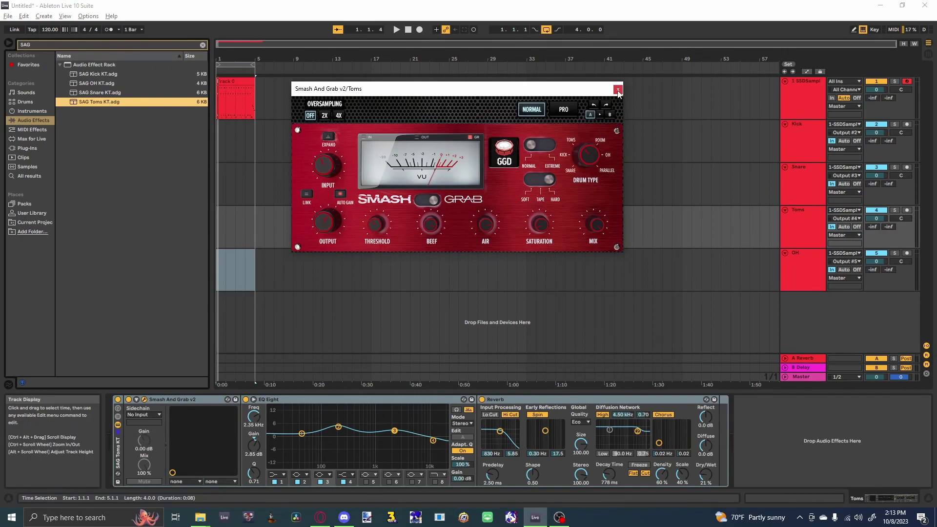
pyautogui.moveTo(507, 93); pyautogui.dragTo(536, 110)
pyautogui.moveTo(436, 104); pyautogui.dragTo(353, 109)
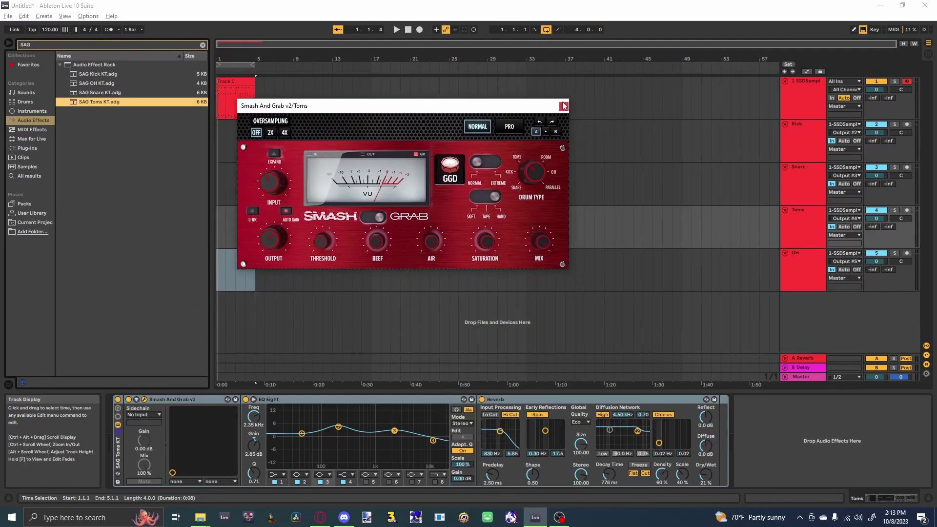
pyautogui.click(564, 106)
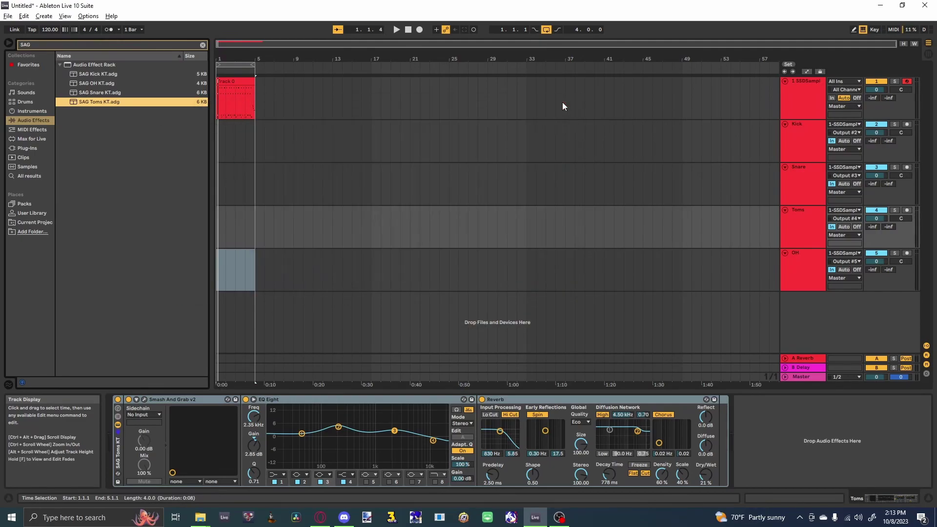
pyautogui.click(298, 399)
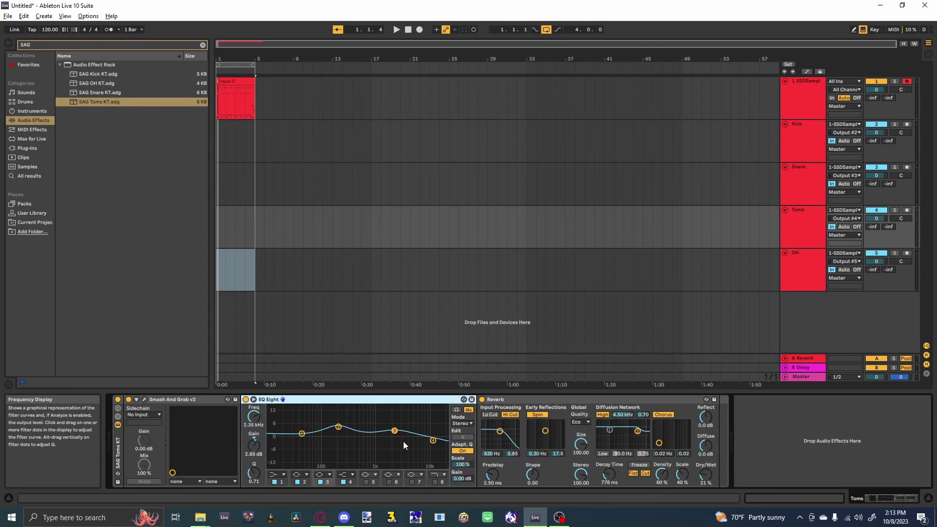
pyautogui.click(593, 415)
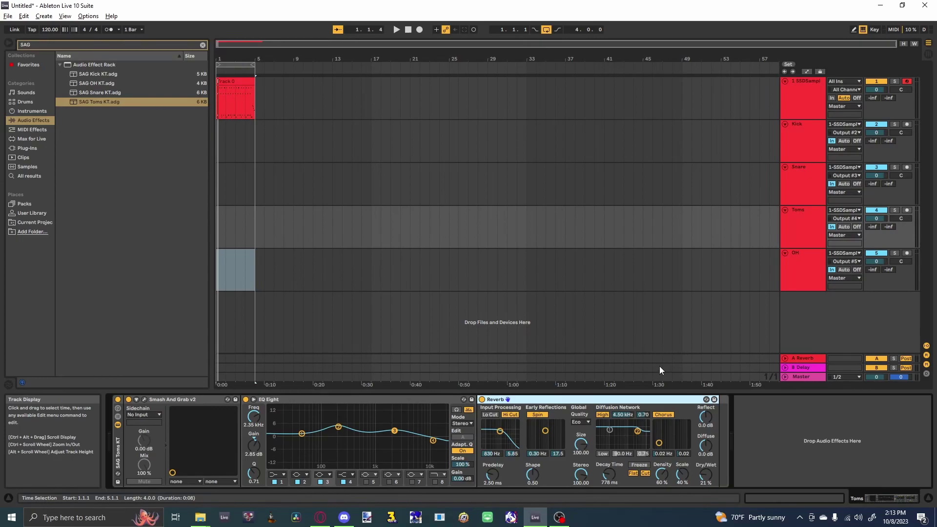
# Solo the Toms track, bypass the SAG Toms KT rack, and play the drum clip from position 4.1.1
pyautogui.click(894, 211)
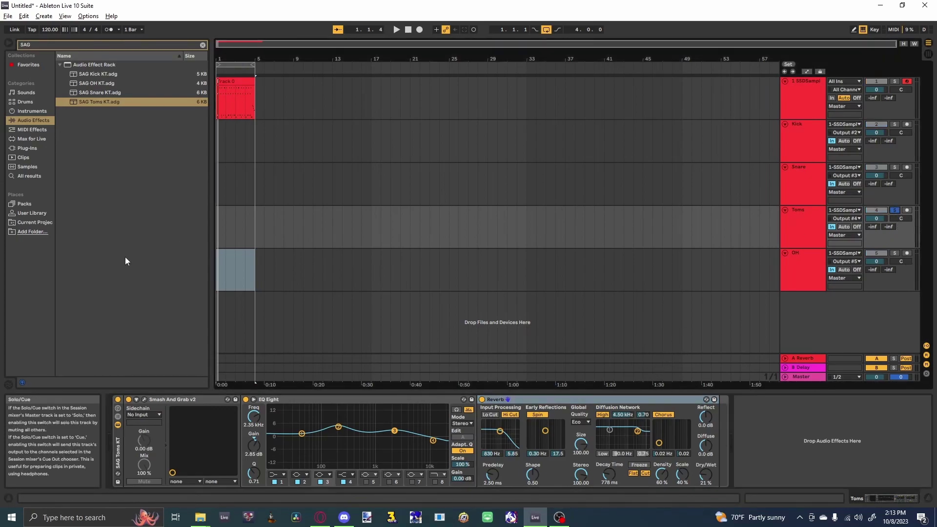
pyautogui.click(119, 402)
pyautogui.press('space')
pyautogui.press('space')
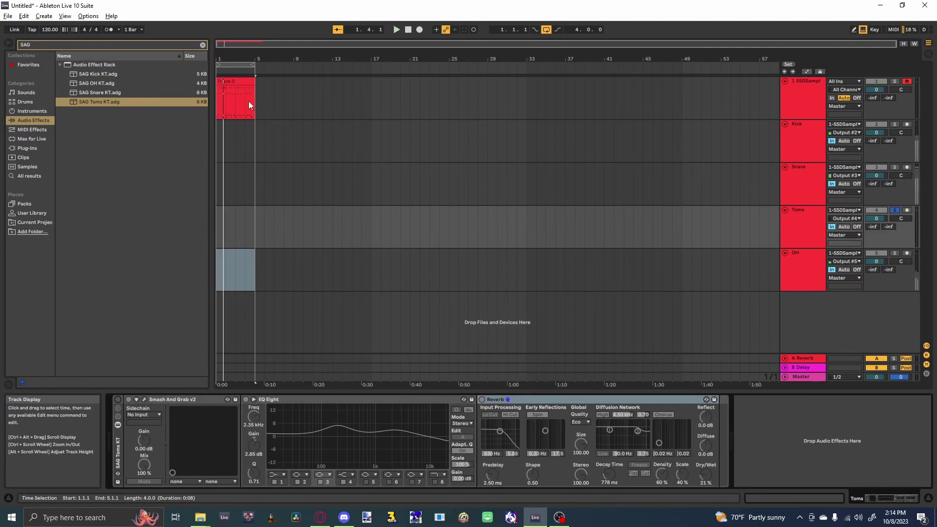
pyautogui.click(248, 98)
pyautogui.press('space')
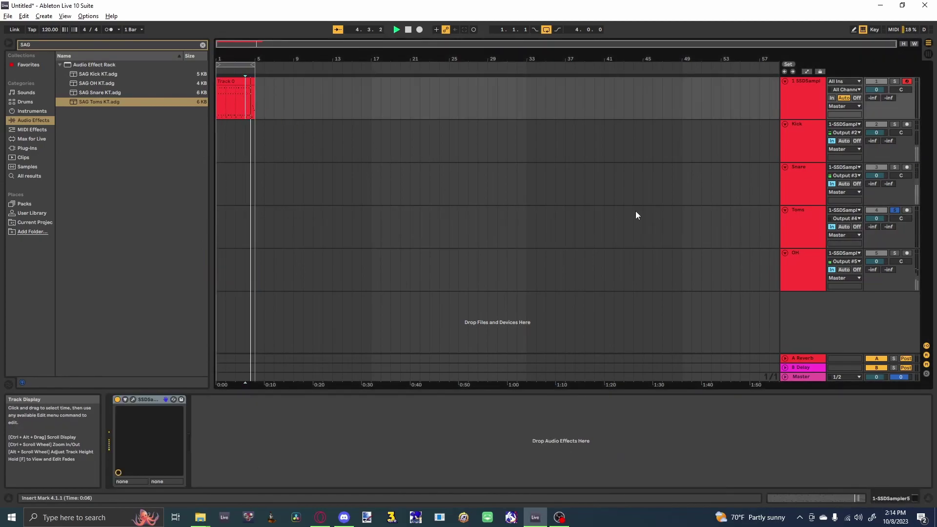
# Re-enable the SAG Toms KT rack and play the soloed toms from position 4.1.1 again for comparison
pyautogui.click(797, 224)
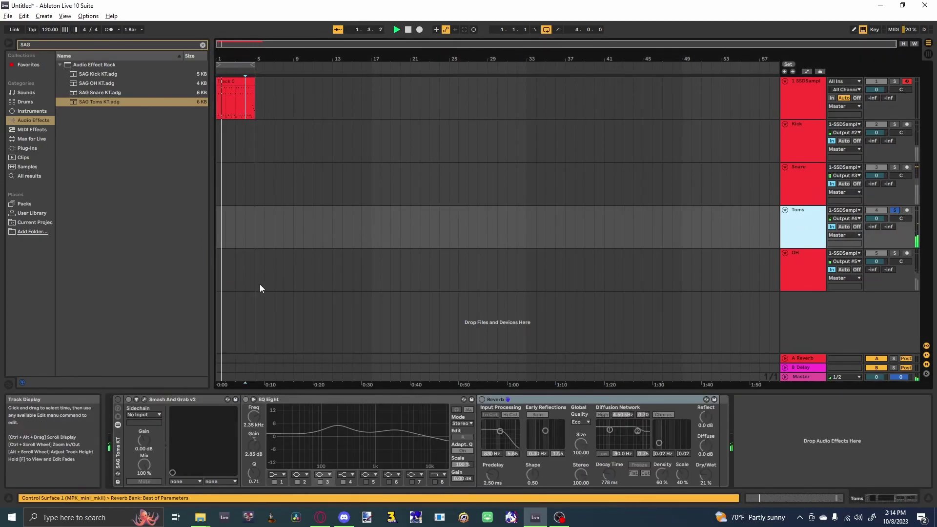
pyautogui.press('space')
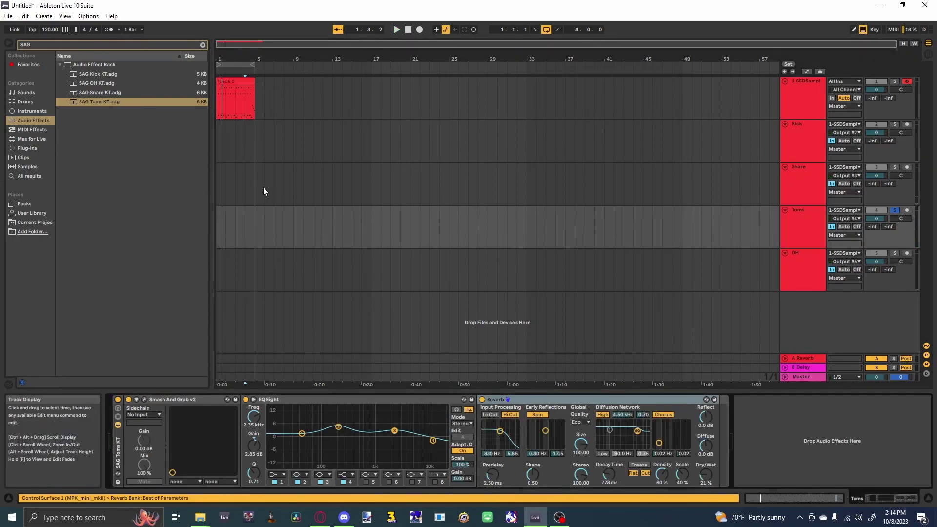
pyautogui.click(249, 184)
pyautogui.press('space')
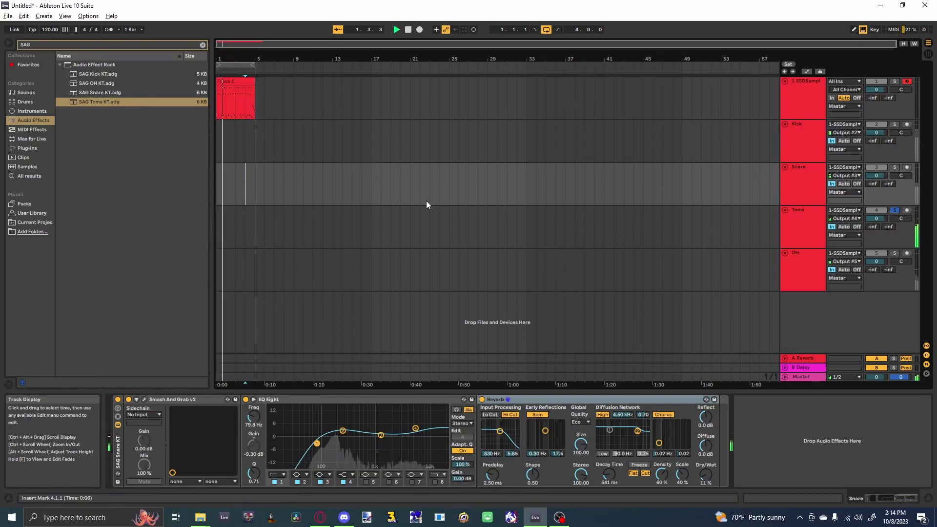
# Stop playback and clear the solo on the Toms track
pyautogui.press('space')
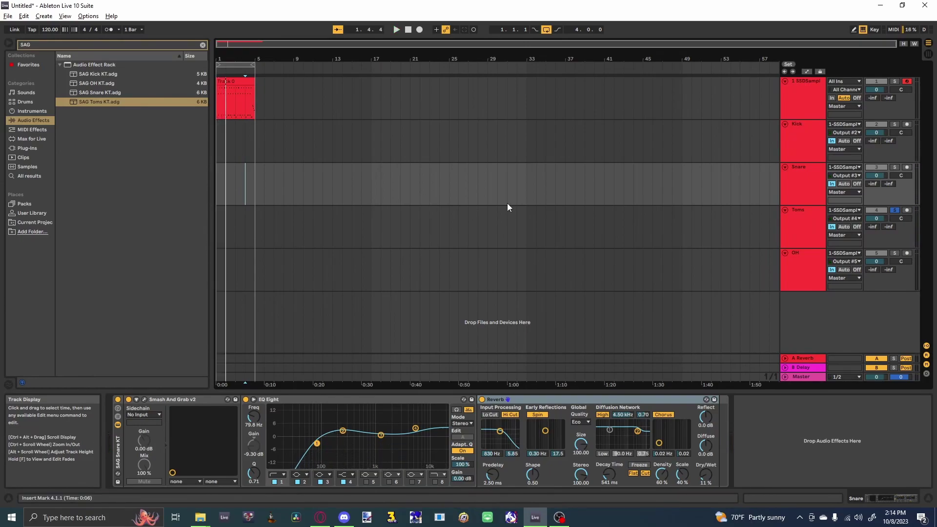
pyautogui.click(895, 210)
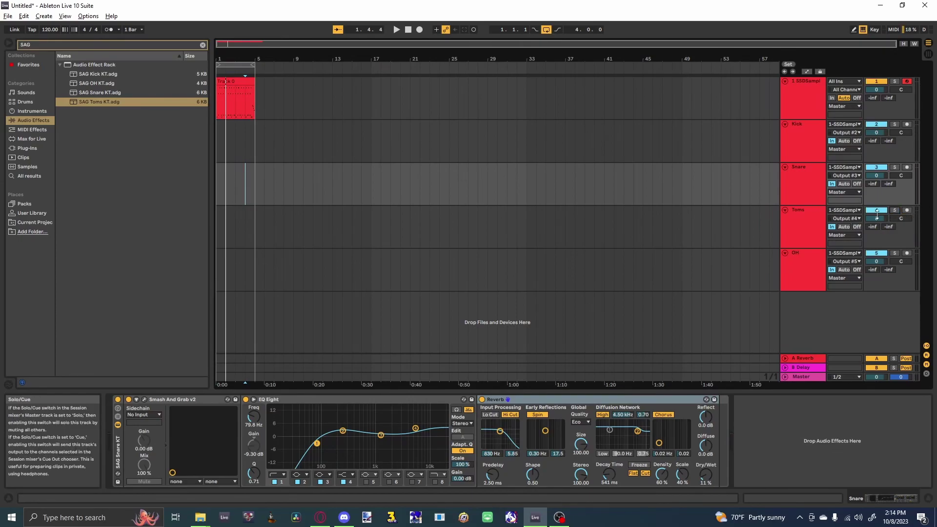
# Load the SAG OH KT rack onto the OH track, close its Smash And Grab v2 window, and review its Reverb
pyautogui.click(806, 261)
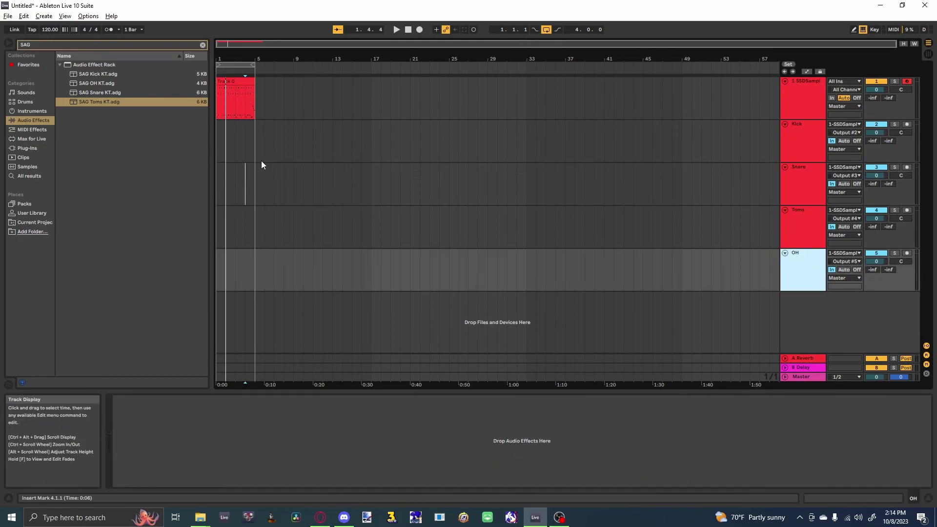
pyautogui.click(97, 84)
pyautogui.doubleClick(105, 86)
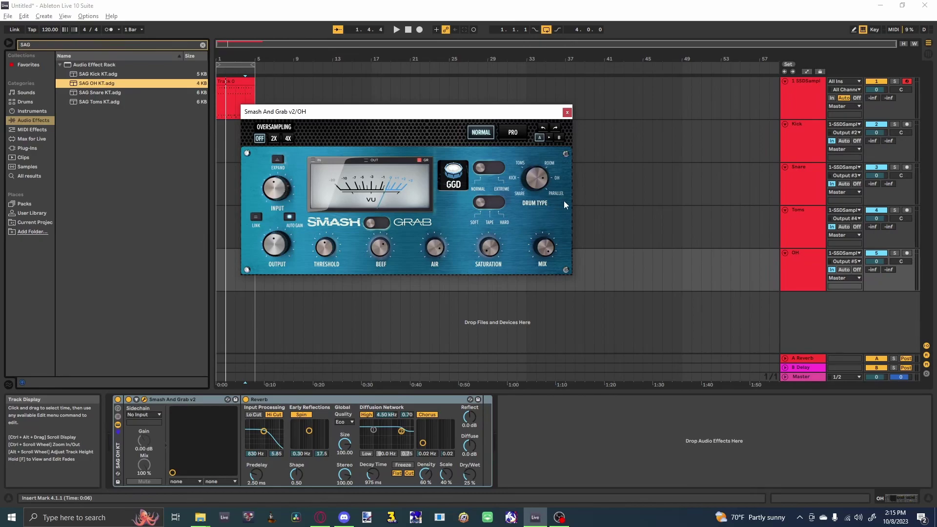
pyautogui.click(567, 113)
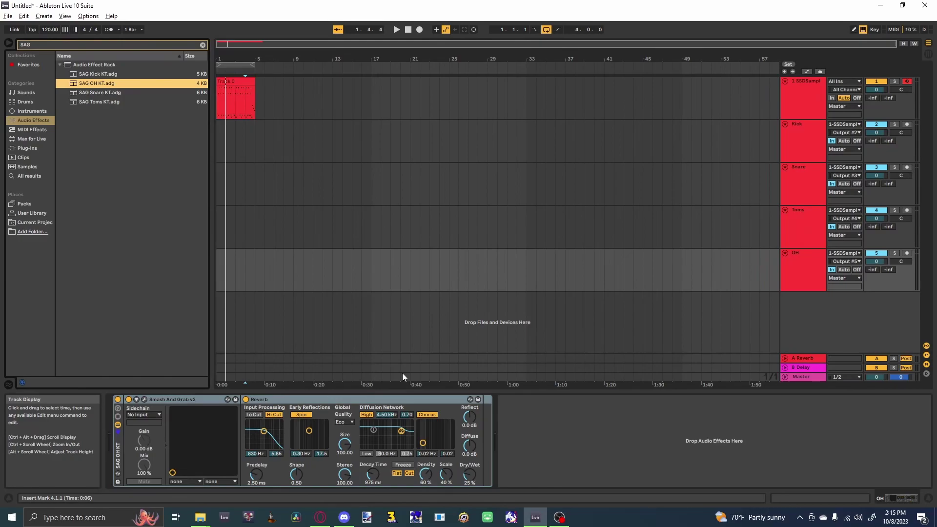
pyautogui.click(380, 401)
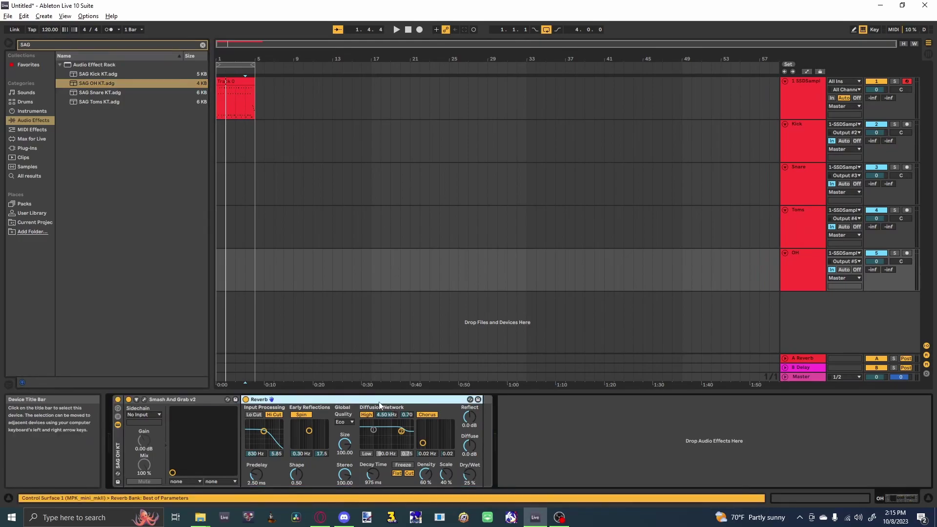
pyautogui.click(791, 216)
pyautogui.click(792, 264)
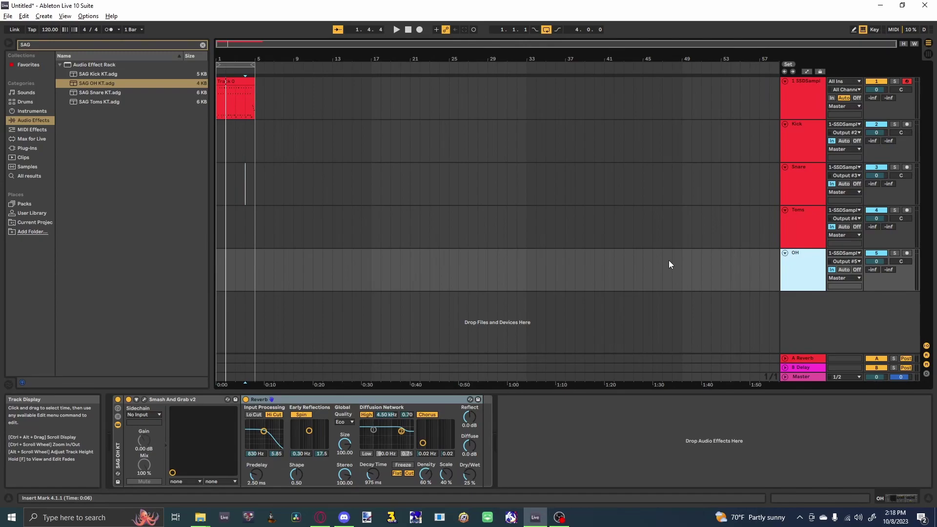
# Solo the OH track, bypass the SAG OH KT rack, and play the drum clip from position 1.1.1
pyautogui.click(895, 253)
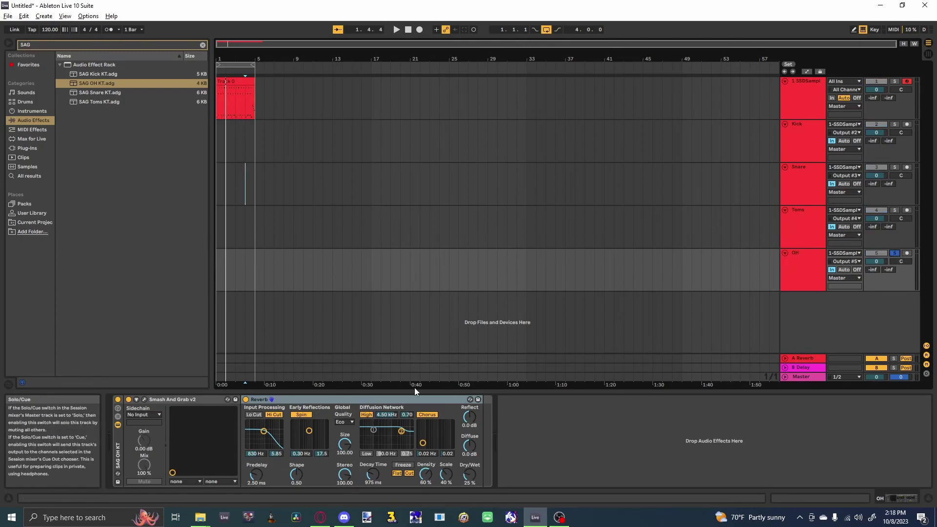
pyautogui.click(117, 399)
pyautogui.press('space')
pyautogui.press('space')
pyautogui.click(220, 260)
pyautogui.press('space')
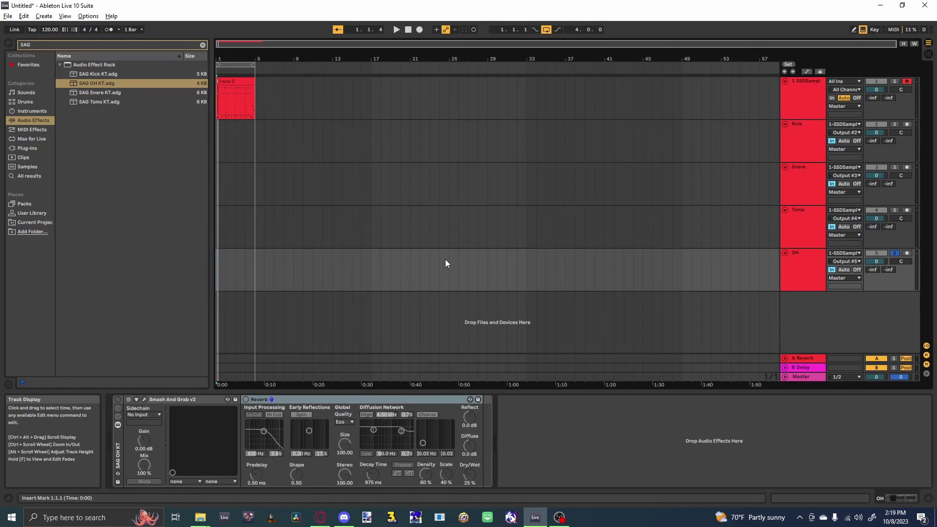
pyautogui.press('space')
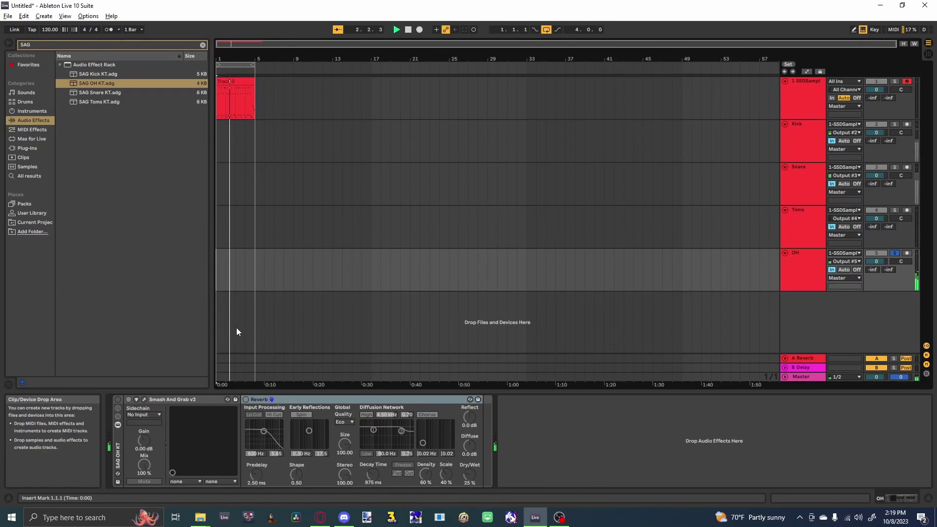
pyautogui.press('space')
# Re-enable the SAG OH KT rack, play the soloed overheads again for comparison, and clear the OH solo
pyautogui.click(118, 399)
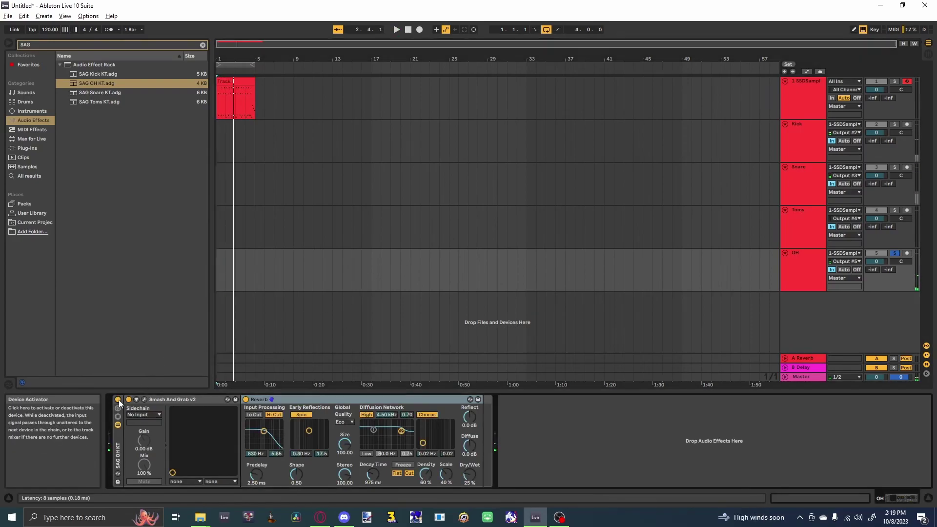
pyautogui.press('space')
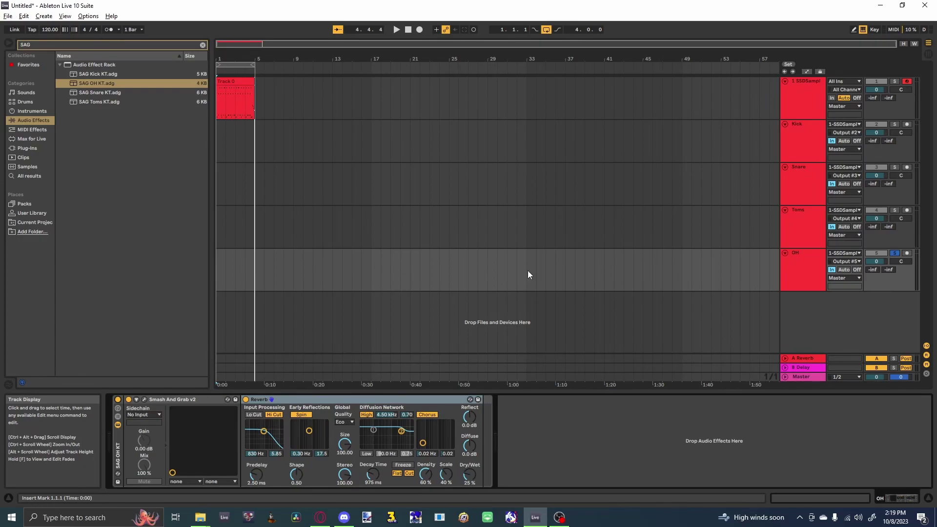
pyautogui.click(895, 253)
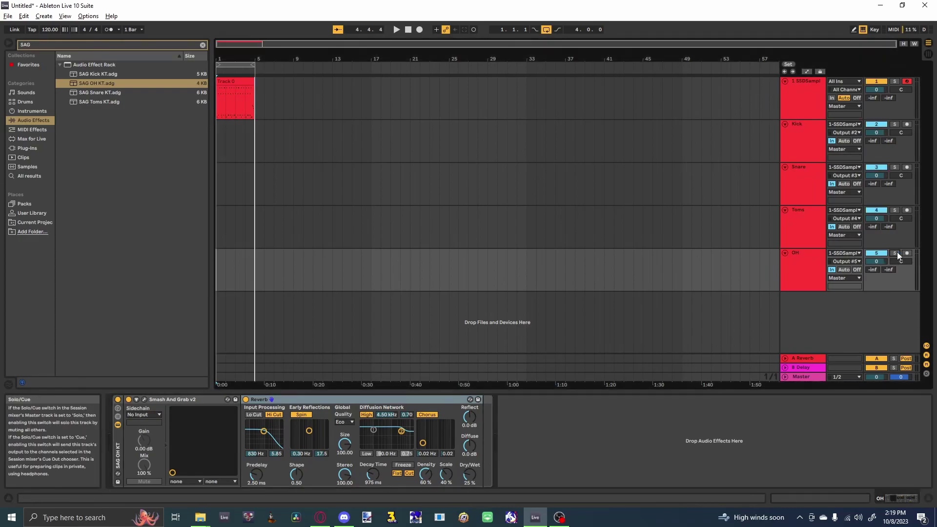
# Bypass the SAG racks on the OH, Toms, Snare and Kick tracks and play the full unprocessed drum loop
pyautogui.click(118, 399)
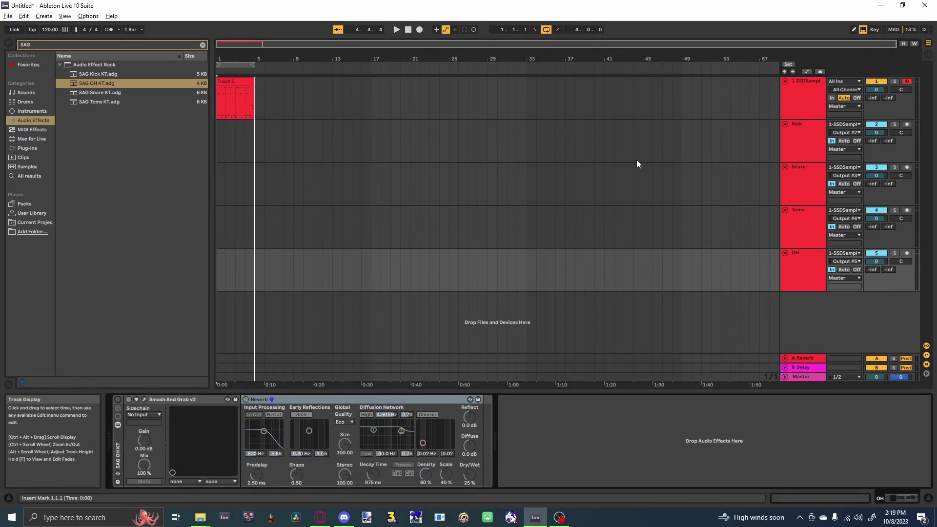
pyautogui.click(808, 228)
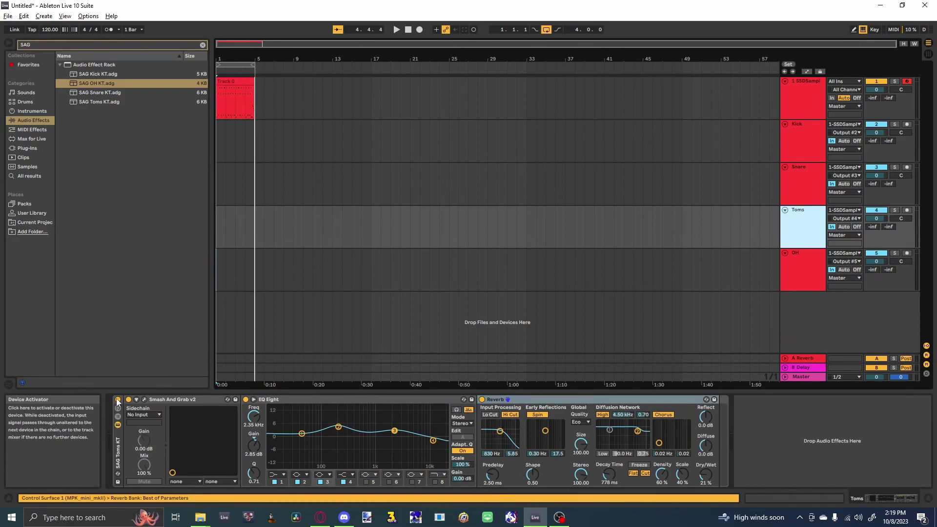
pyautogui.click(766, 186)
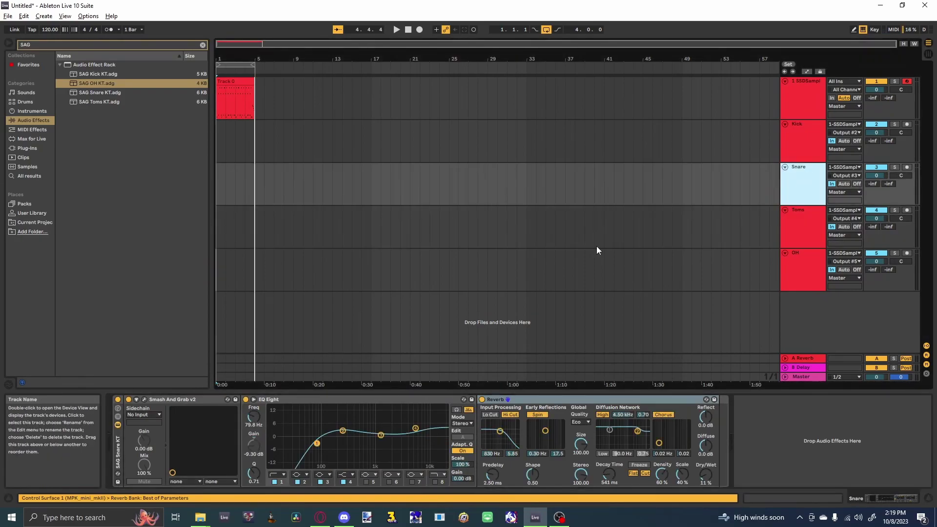
pyautogui.click(117, 400)
pyautogui.click(763, 141)
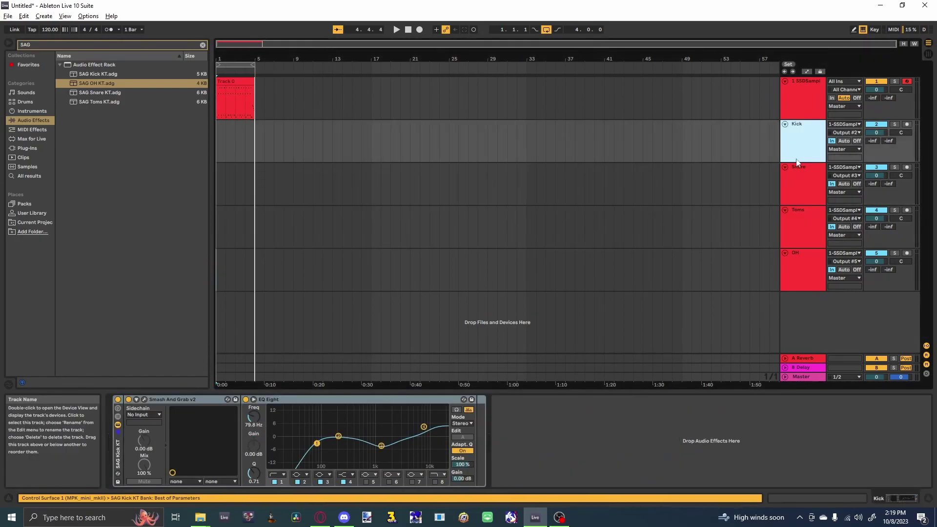
pyautogui.click(118, 399)
pyautogui.press('space')
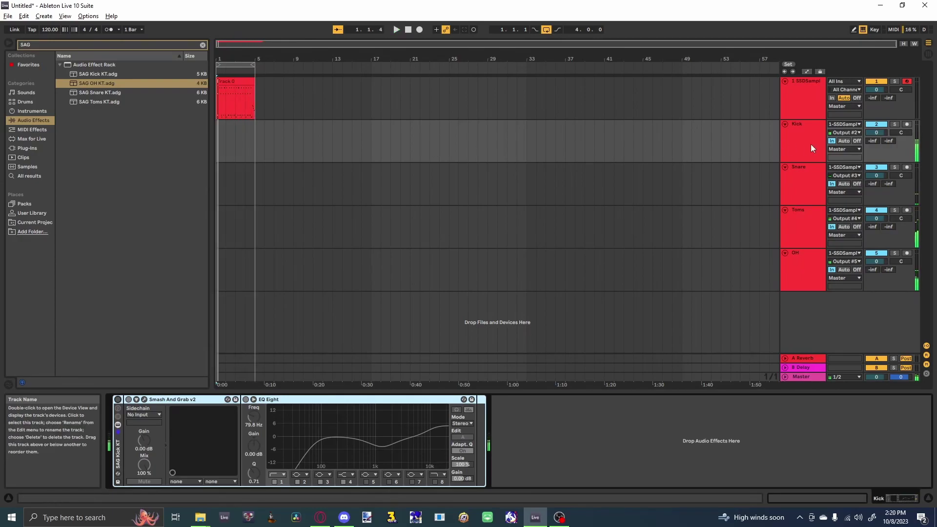
# Re-enable the SAG racks on the Kick, Snare, Toms and OH tracks and play the full processed drum loop for comparison
pyautogui.click(117, 400)
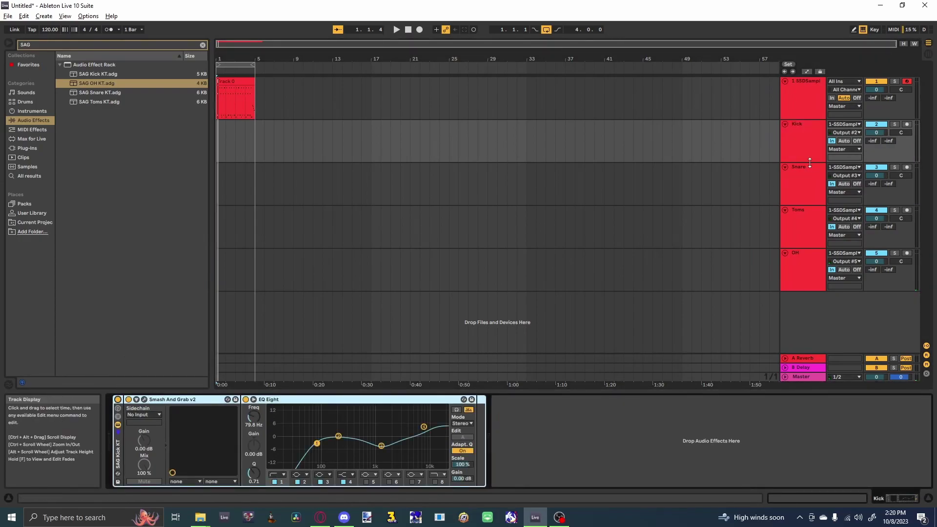
pyautogui.click(809, 173)
pyautogui.click(118, 399)
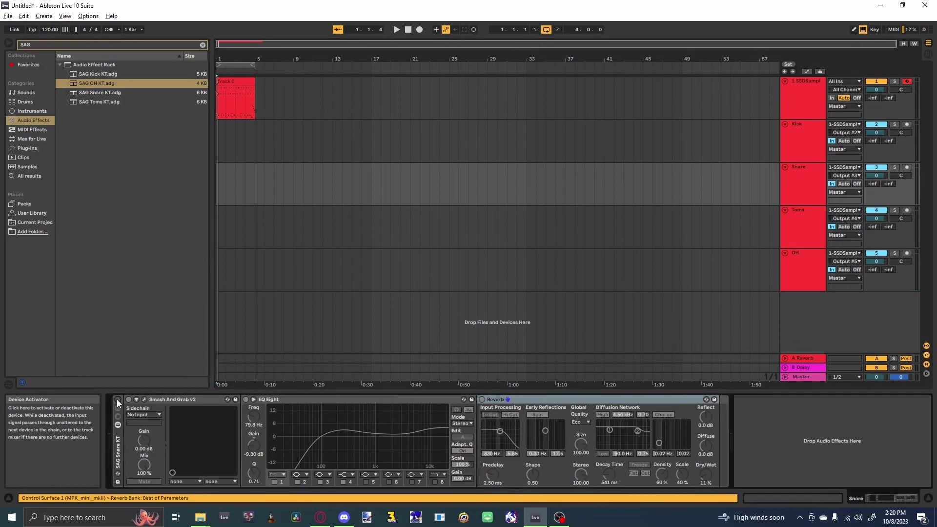
pyautogui.click(789, 227)
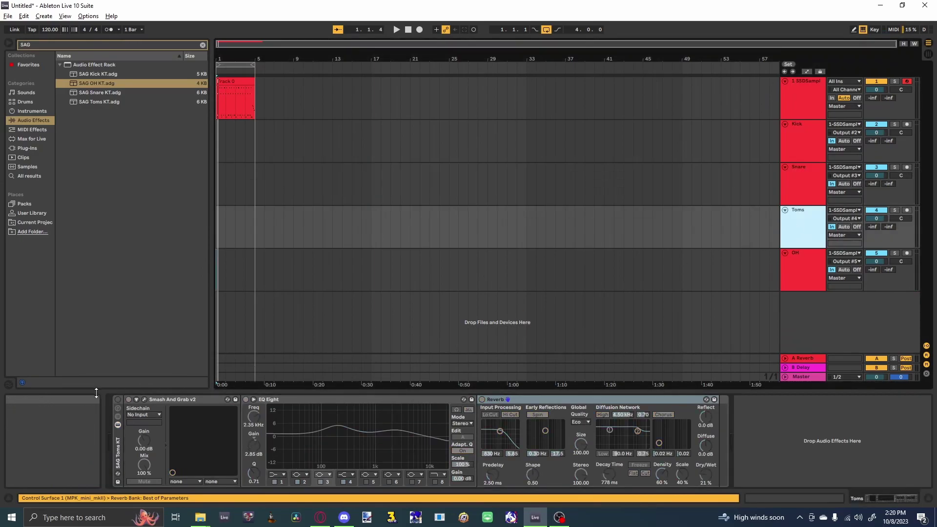
pyautogui.click(120, 400)
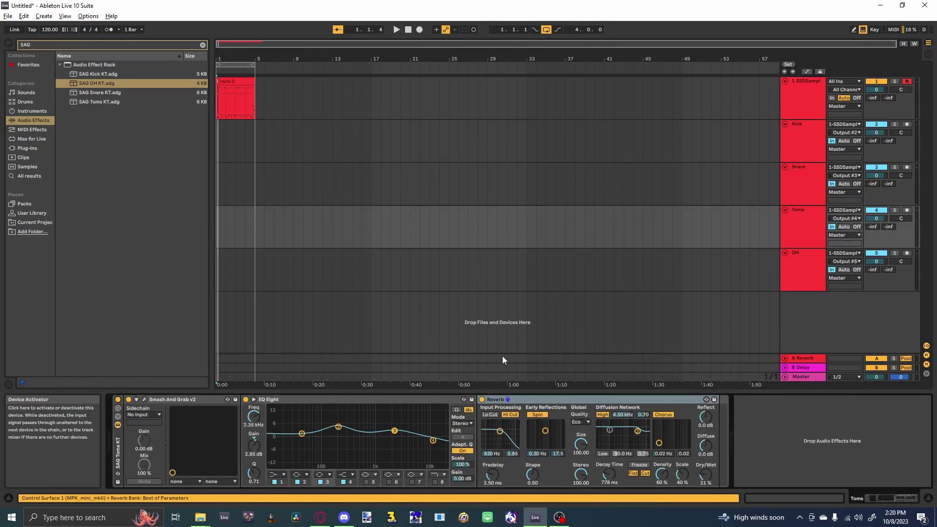
pyautogui.click(802, 282)
pyautogui.click(116, 398)
pyautogui.press('space')
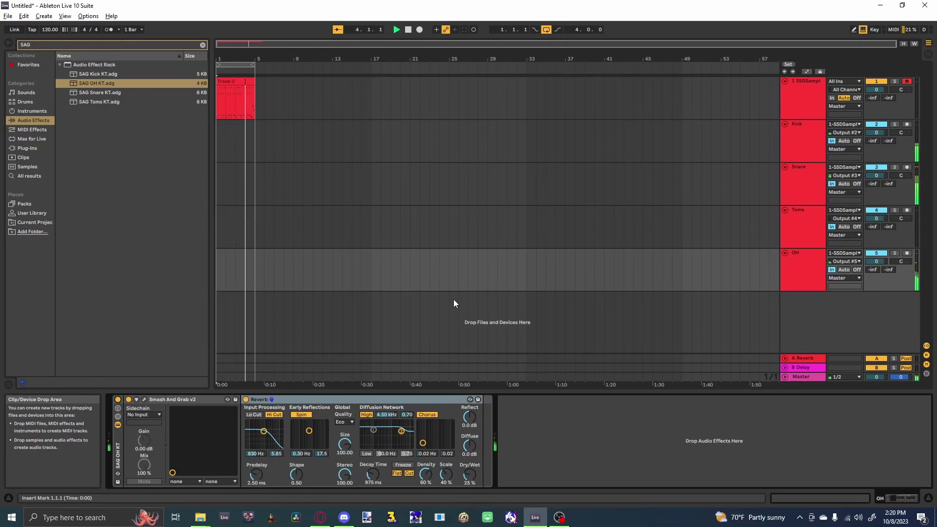
pyautogui.press('space')
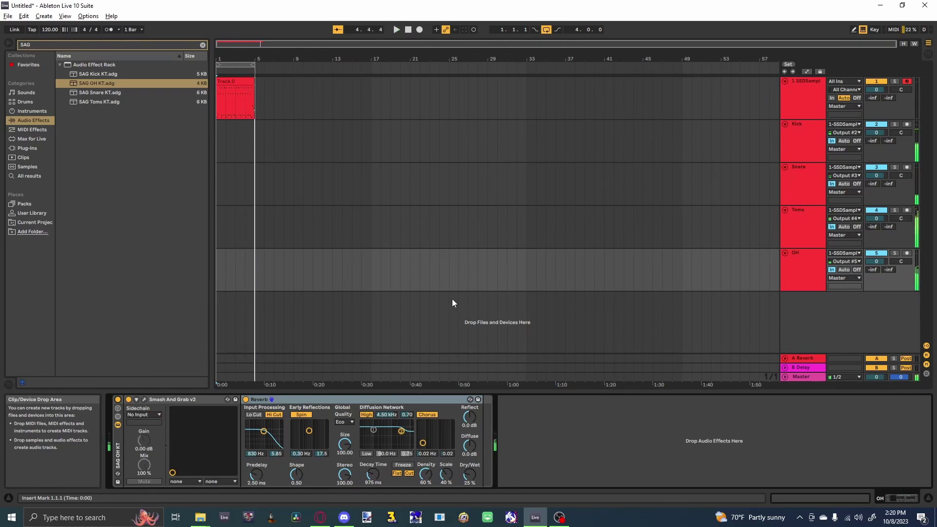